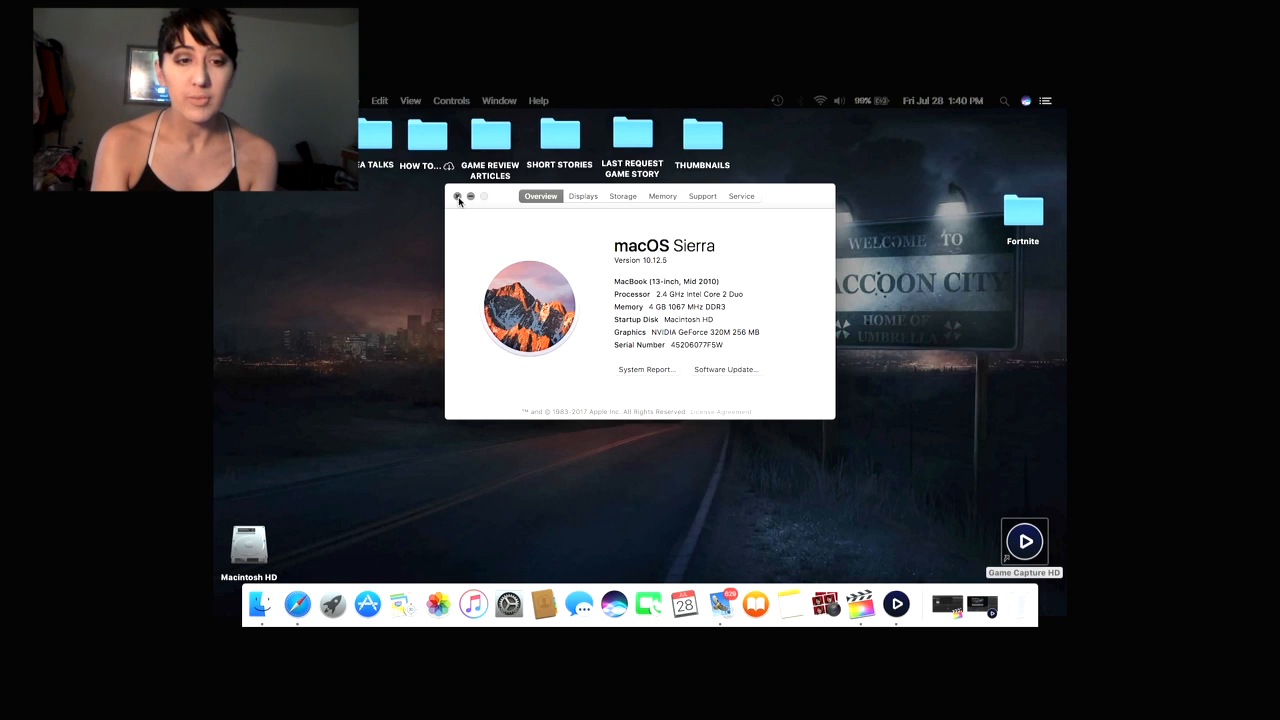
# Close the About This Mac window, open the THUMBNAILS folder, browse its screenshot thumbnails, and close it.
pyautogui.click(458, 197)
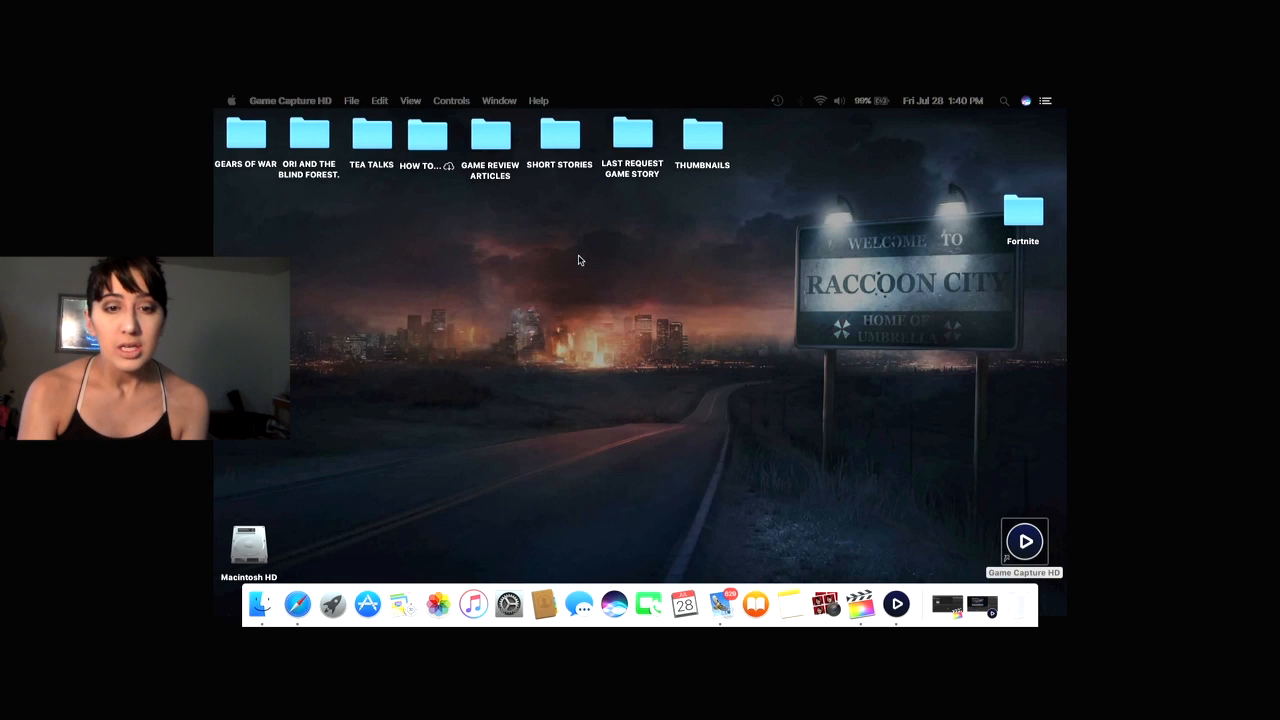
pyautogui.click(716, 140)
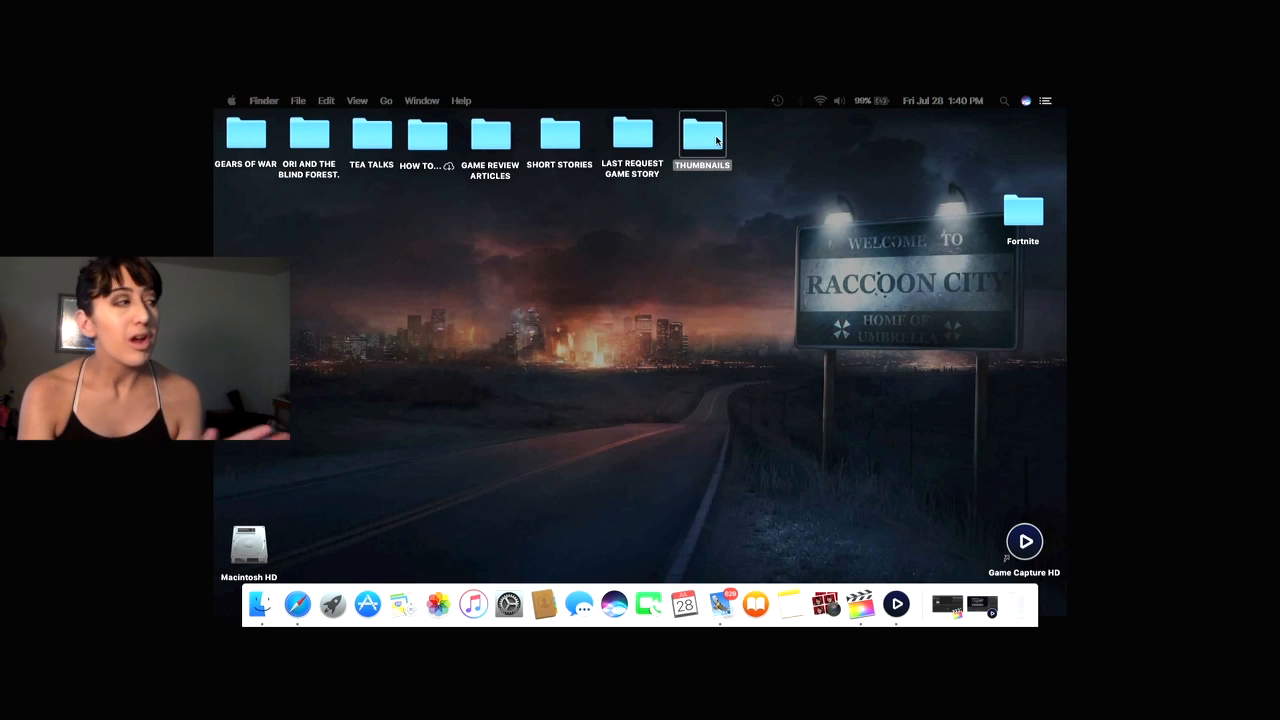
pyautogui.doubleClick(716, 140)
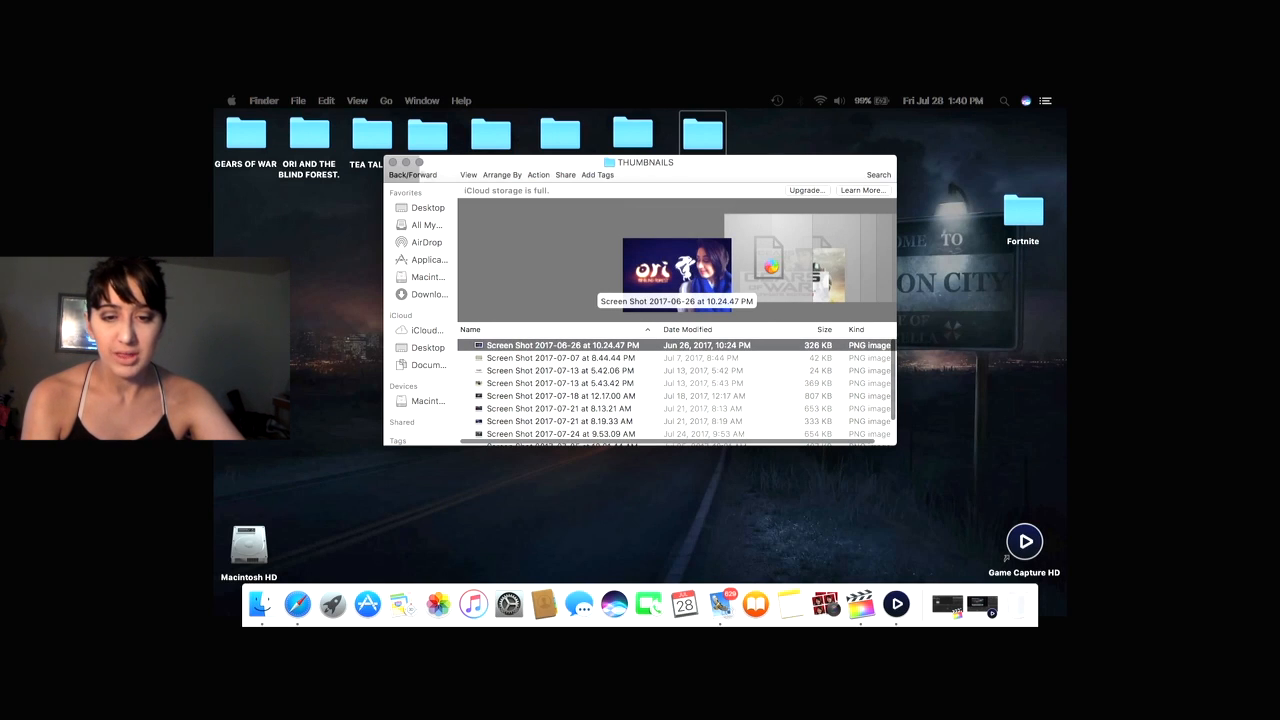
pyautogui.click(772, 270)
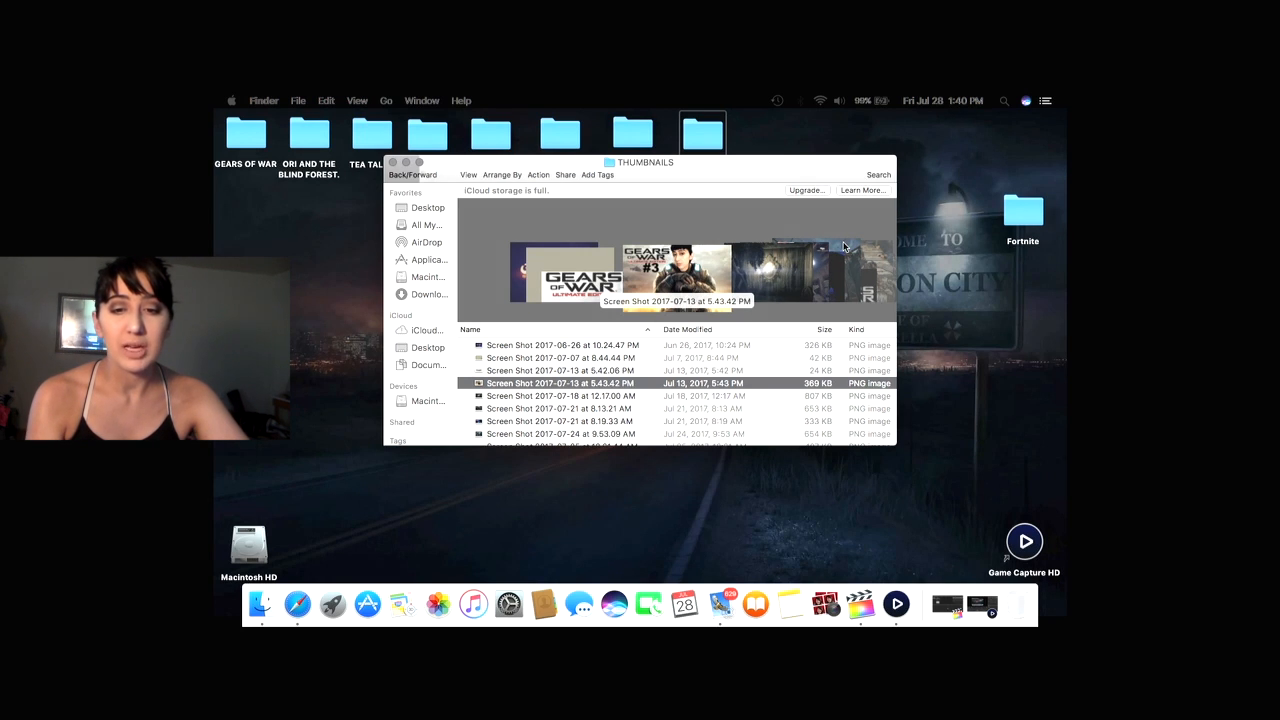
pyautogui.hscroll(10, 843, 246)
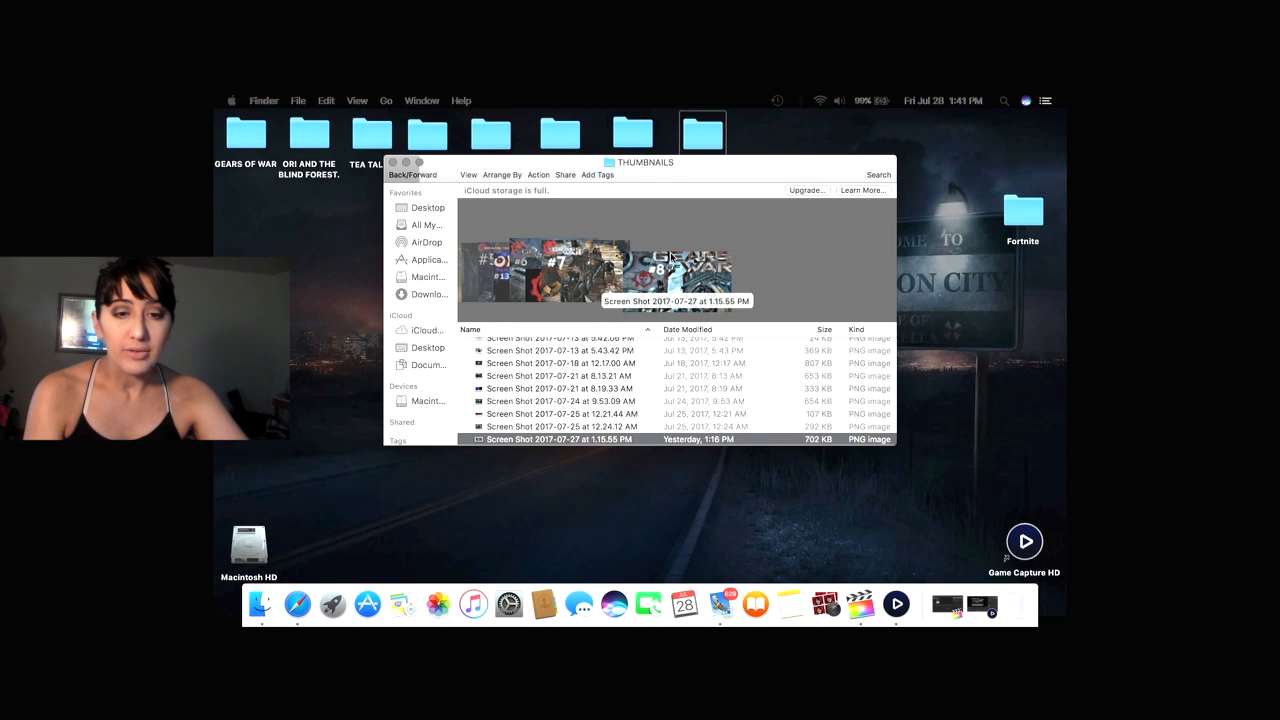
pyautogui.hscroll(-5, 672, 258)
pyautogui.hscroll(-5, 759, 284)
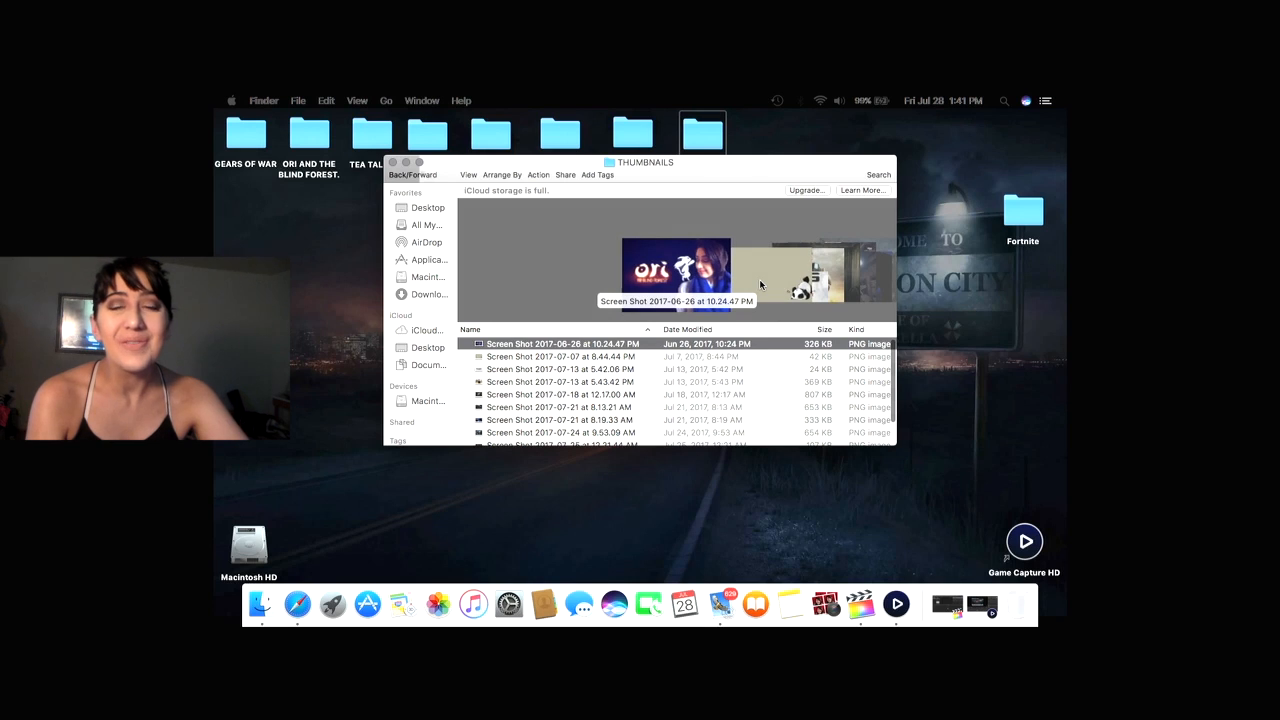
pyautogui.click(759, 284)
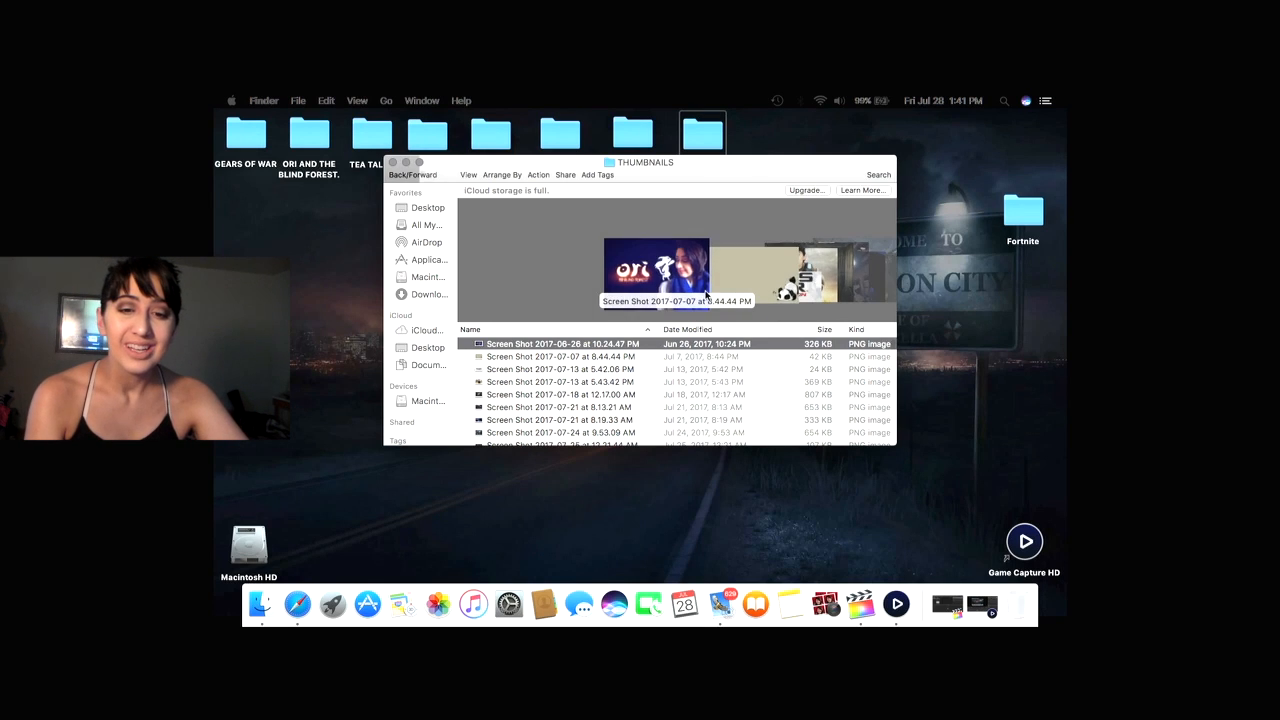
pyautogui.click(394, 162)
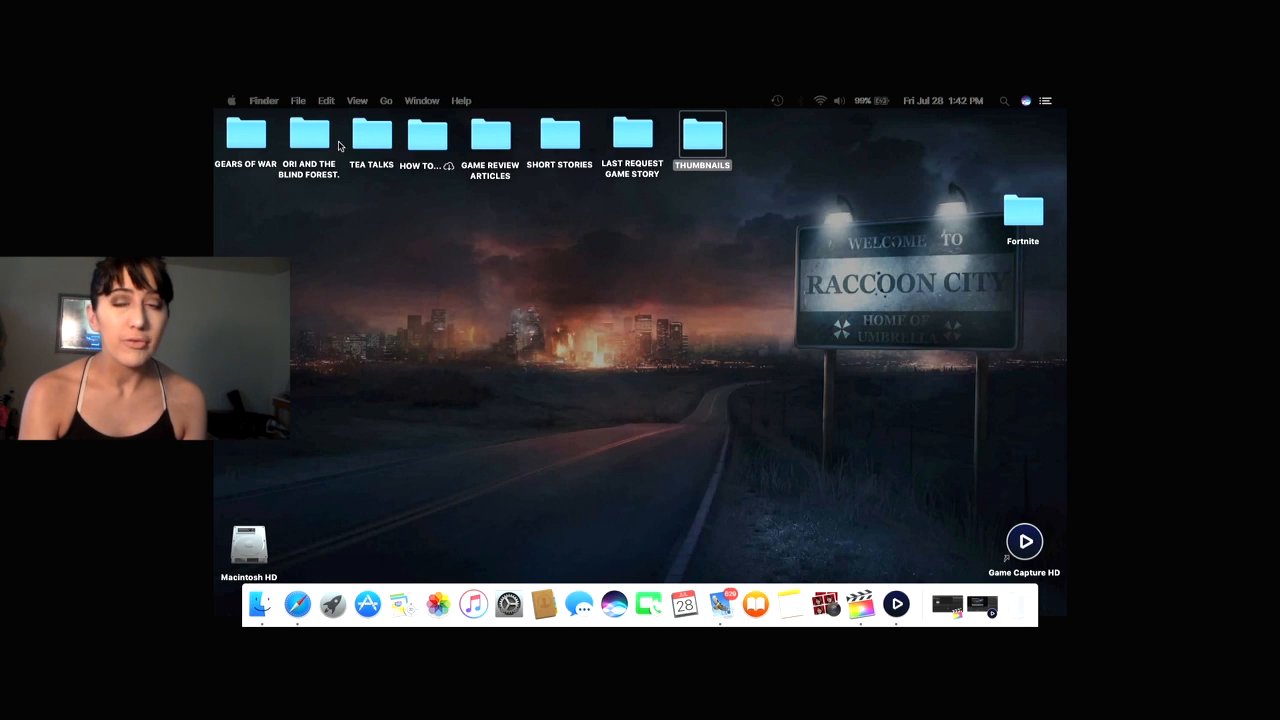
# Open the GEARS OF WAR desktop folder to view its contents, then close it.
pyautogui.click(248, 137)
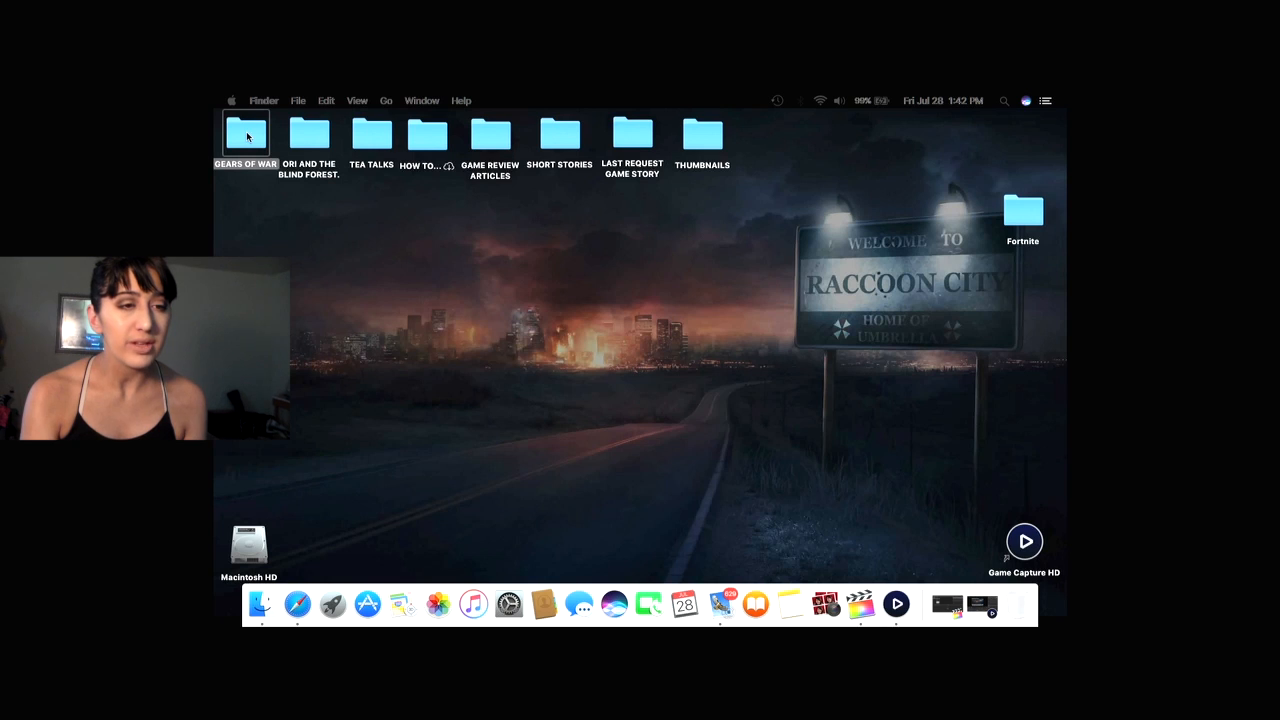
pyautogui.doubleClick(248, 137)
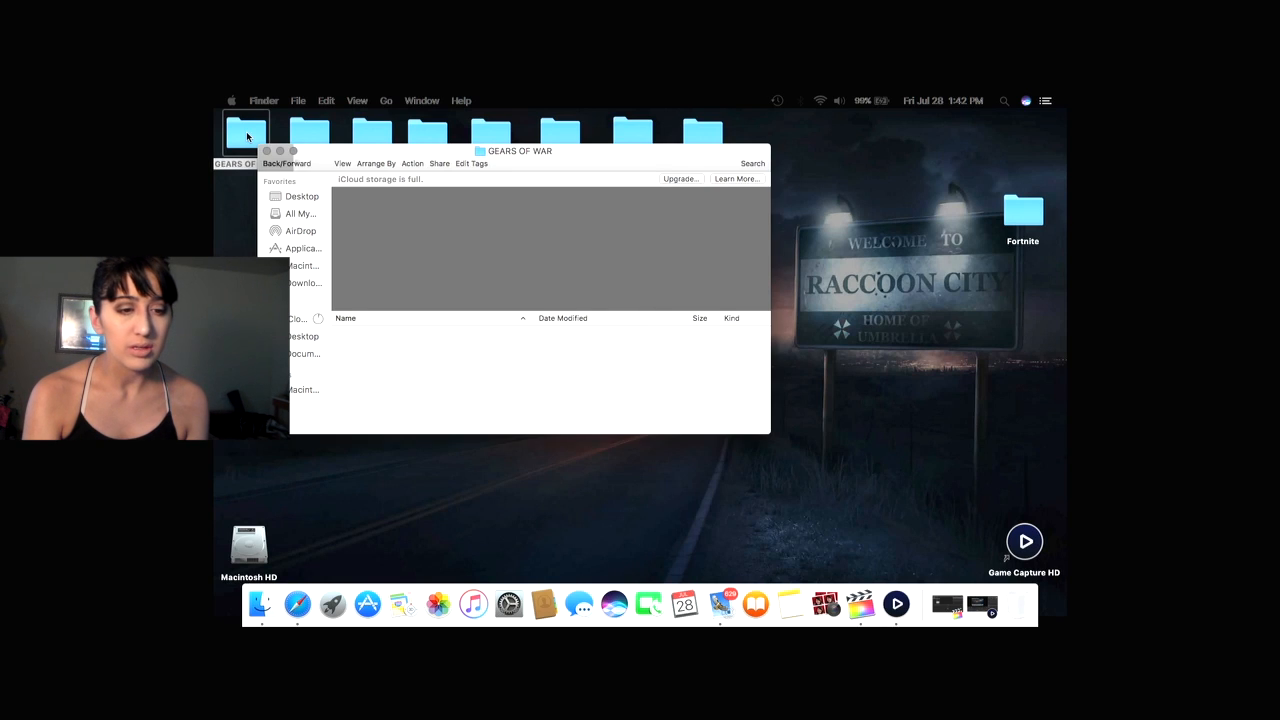
pyautogui.click(266, 150)
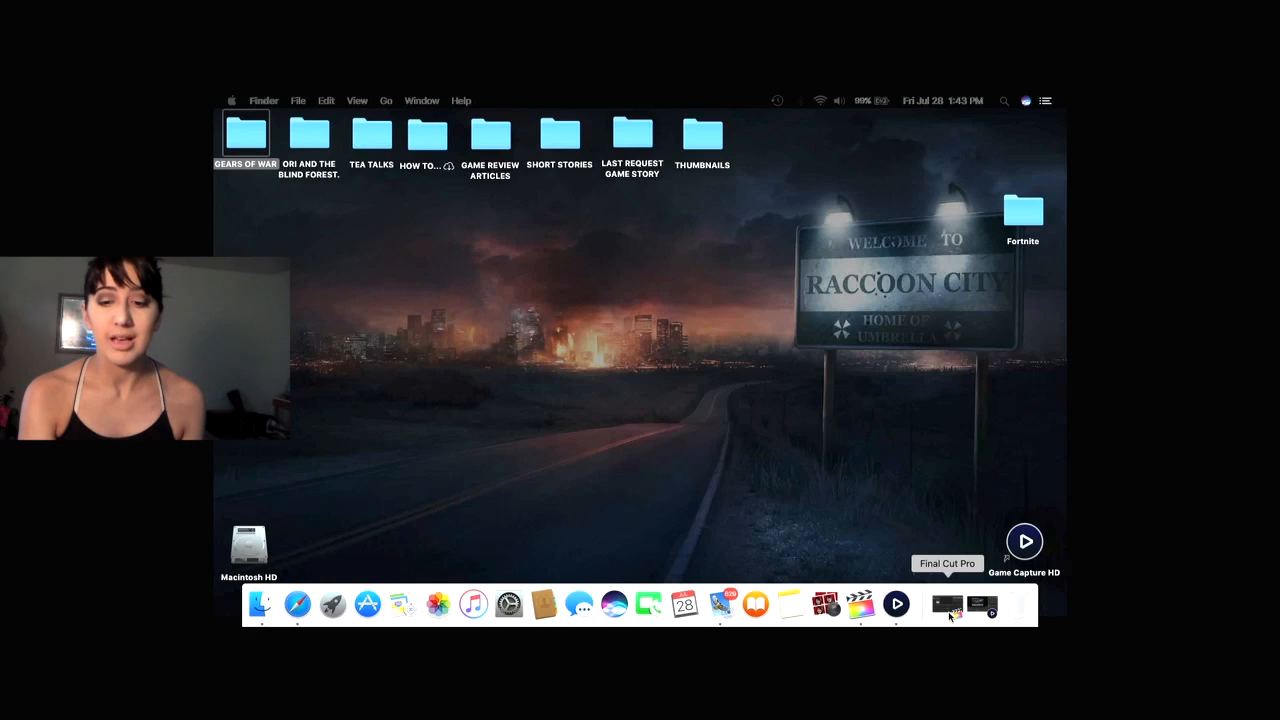
# Launch Final Cut Pro and open the ori 16 project in the timeline.
pyautogui.click(948, 606)
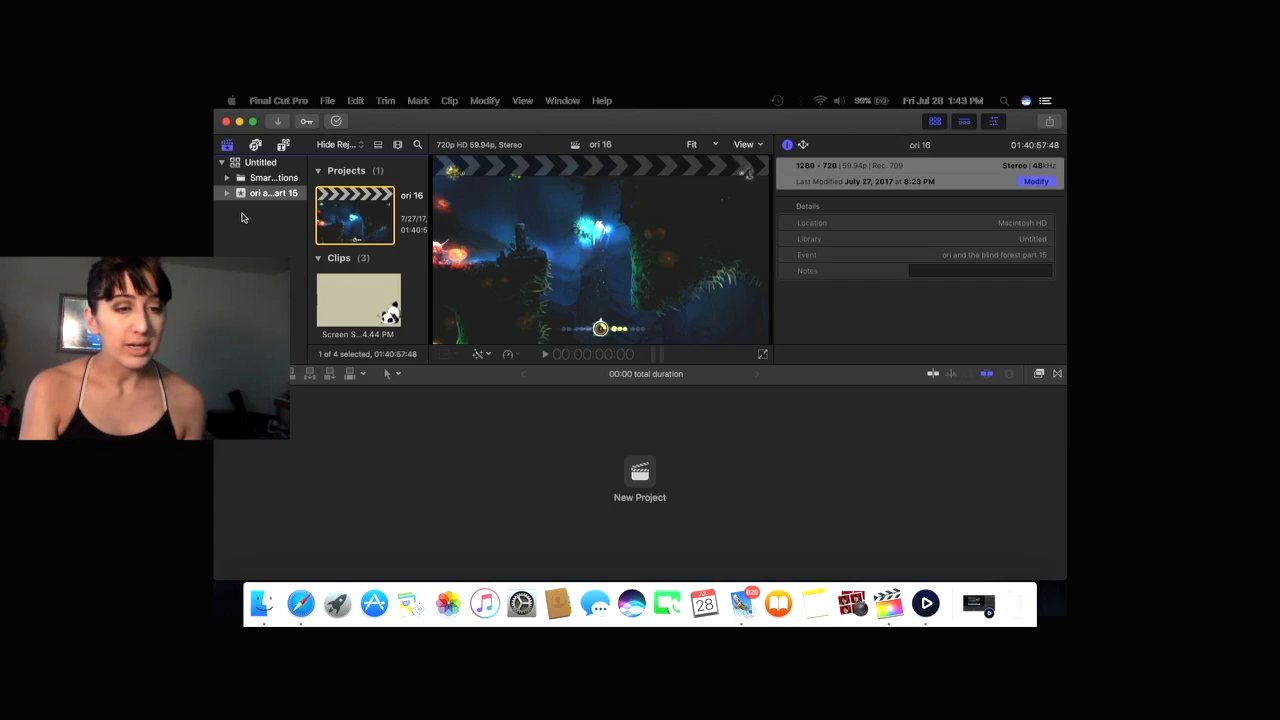
pyautogui.doubleClick(363, 206)
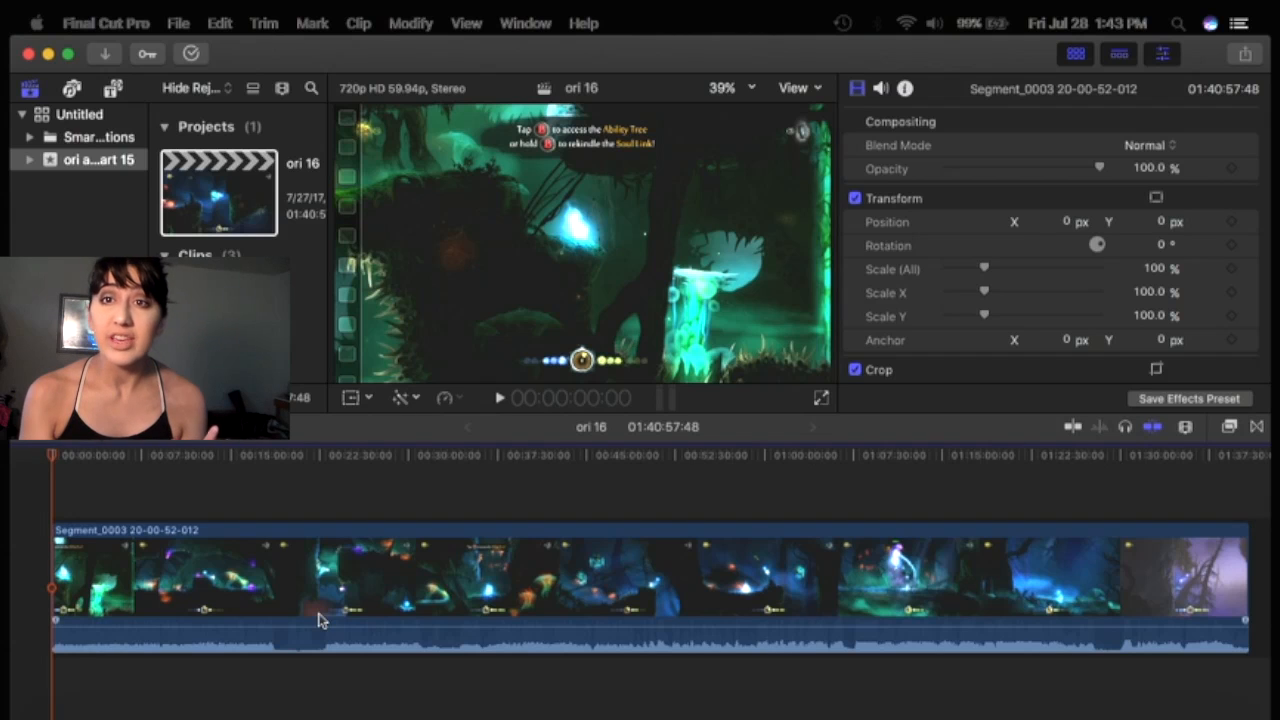
pyautogui.hscroll(2, 720, 677)
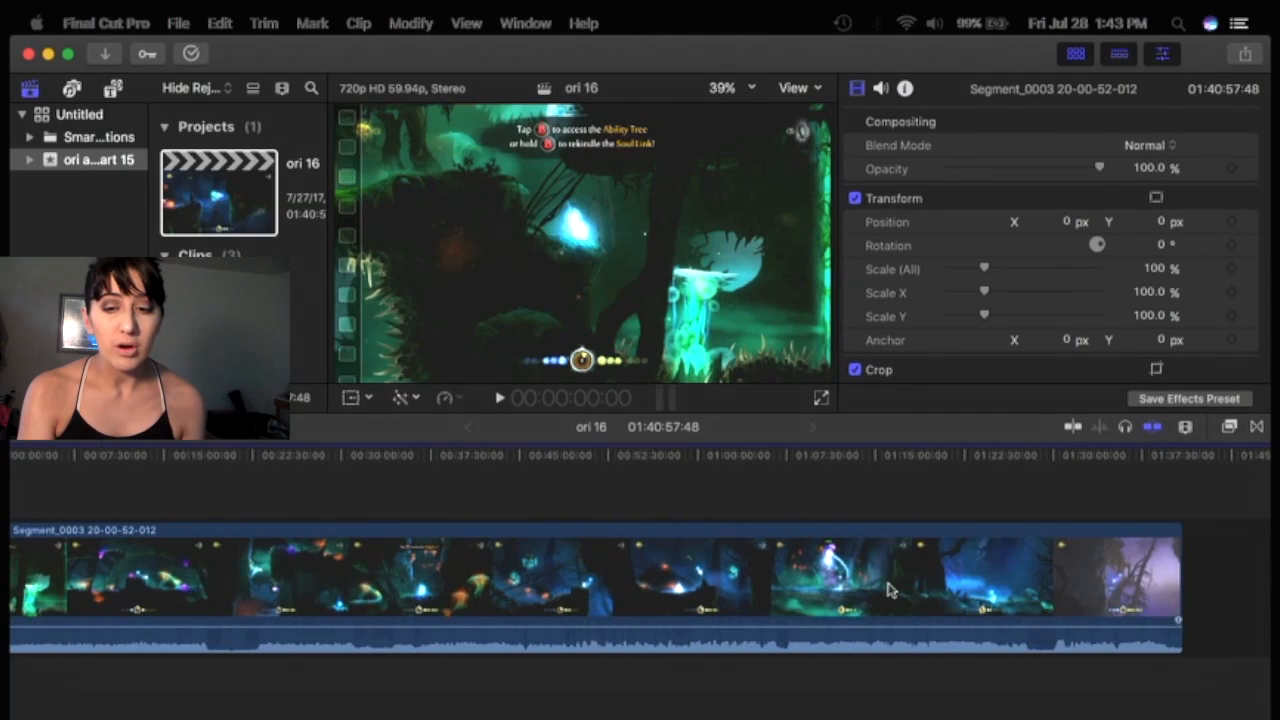
pyautogui.hscroll(-2, 890, 590)
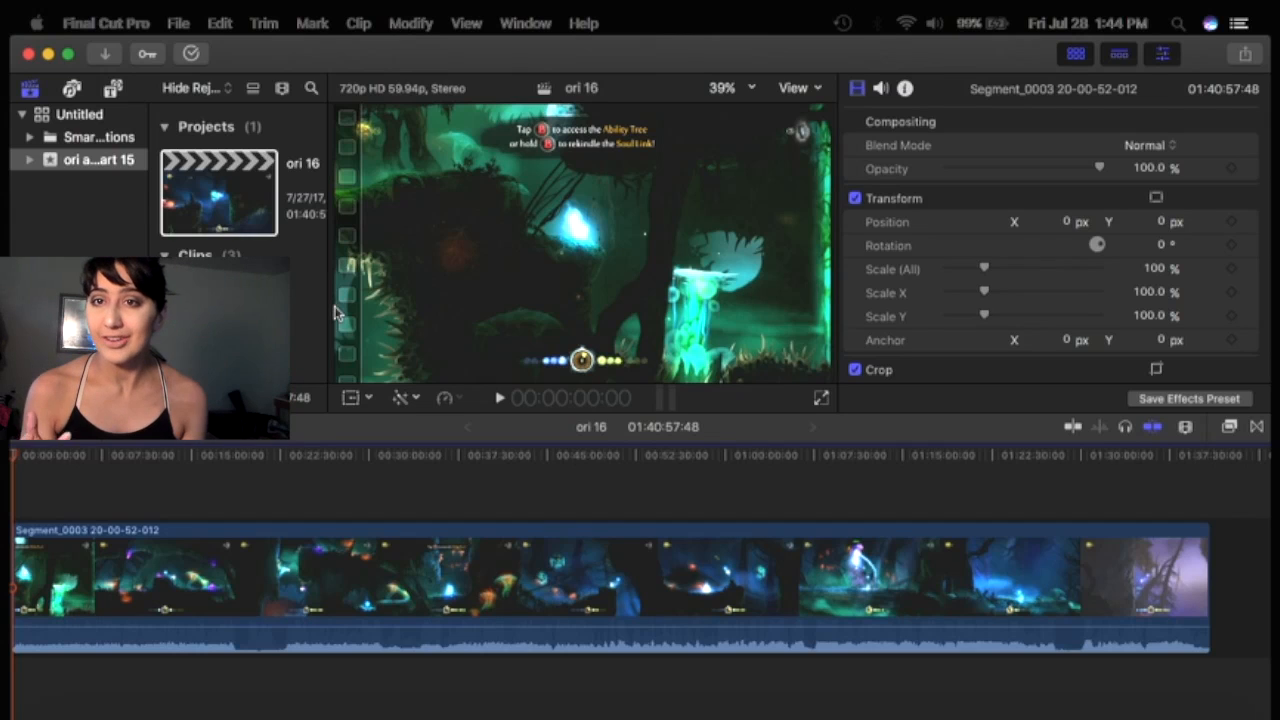
# Open the Media Import window and browse the files in the user folder.
pyautogui.click(108, 55)
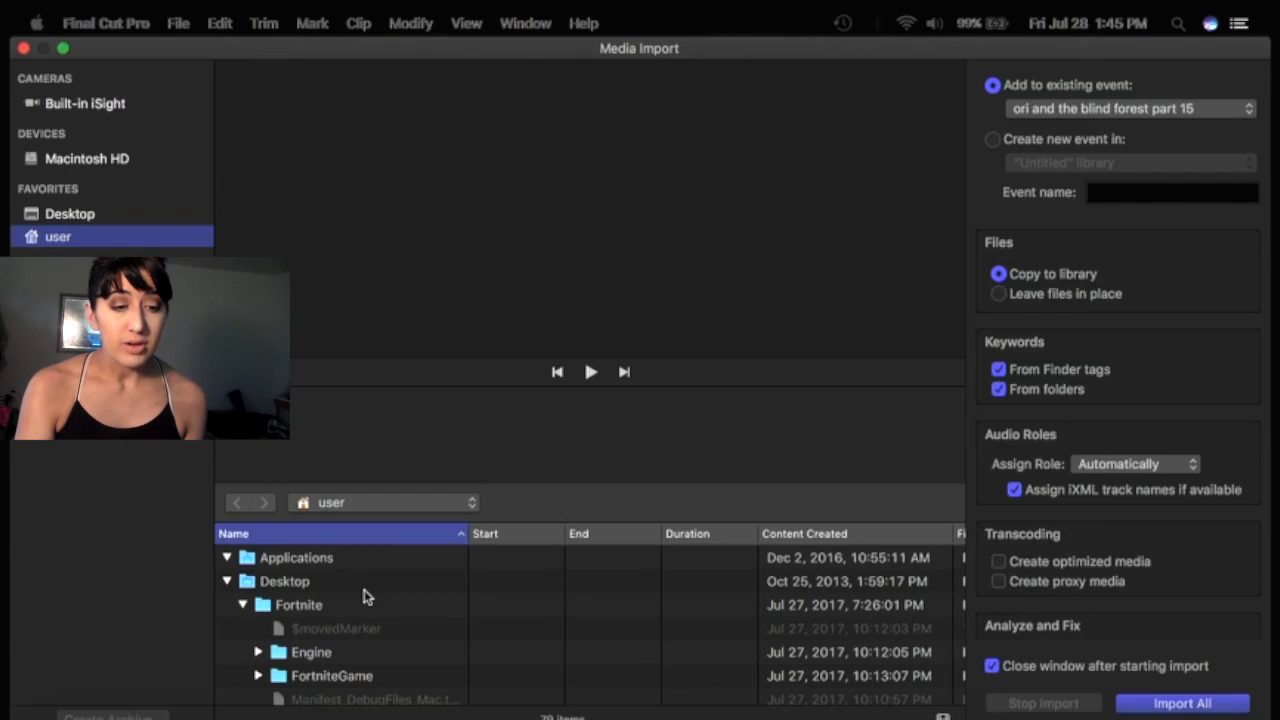
pyautogui.scroll(-3, 365, 597)
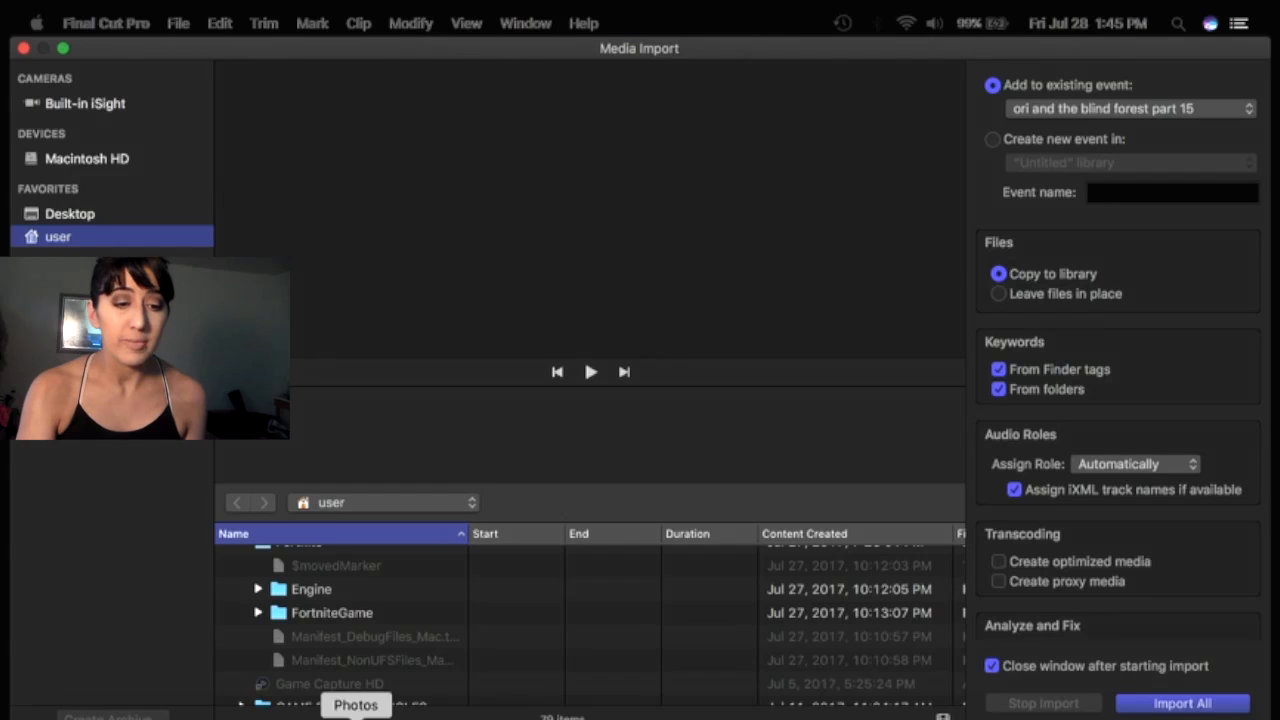
pyautogui.scroll(3, 428, 635)
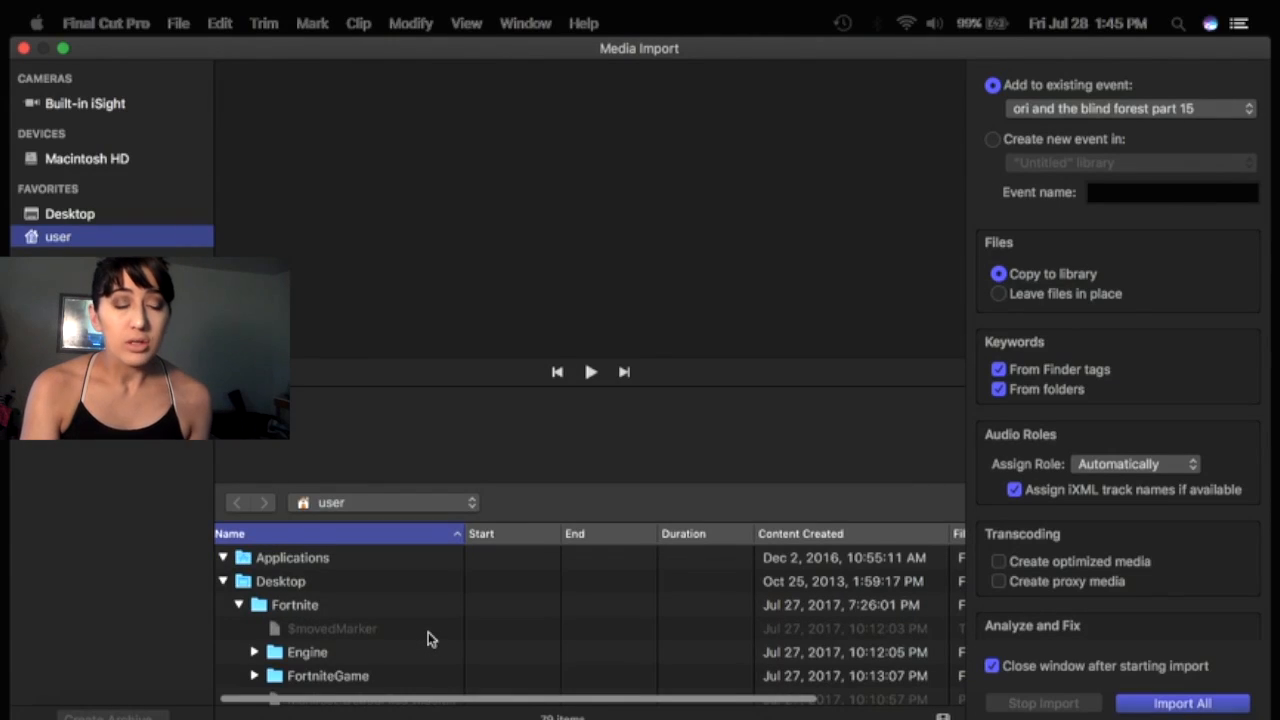
pyautogui.scroll(-2, 428, 633)
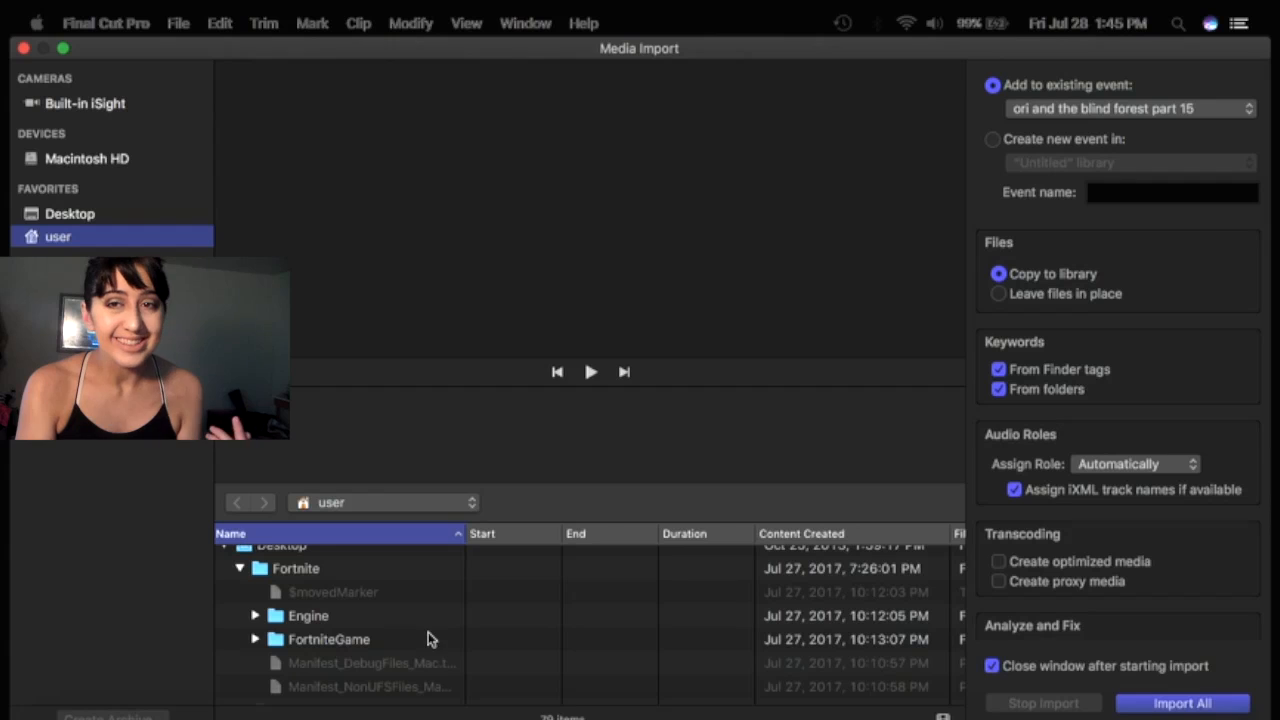
pyautogui.scroll(-10, 430, 640)
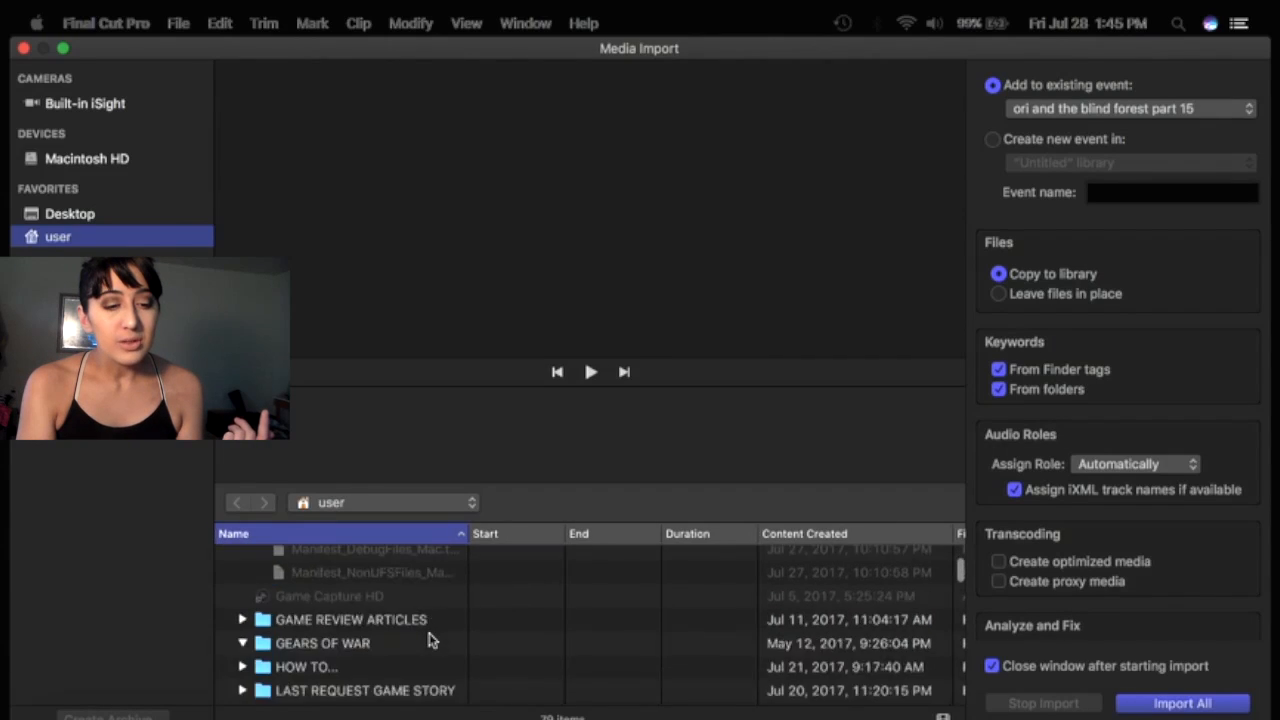
pyautogui.scroll(2, 430, 640)
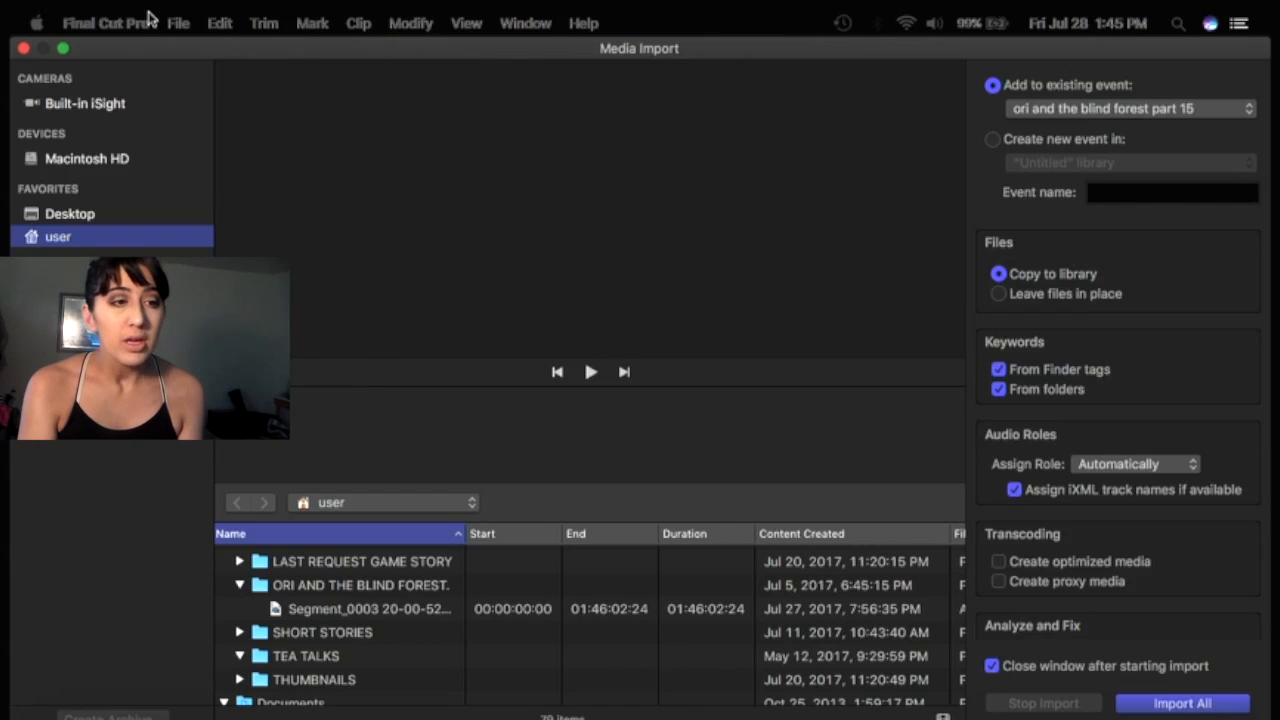
# Preview the Built-in iSight, Macintosh HD and Desktop import sources, then close the Media Import window.
pyautogui.click(96, 105)
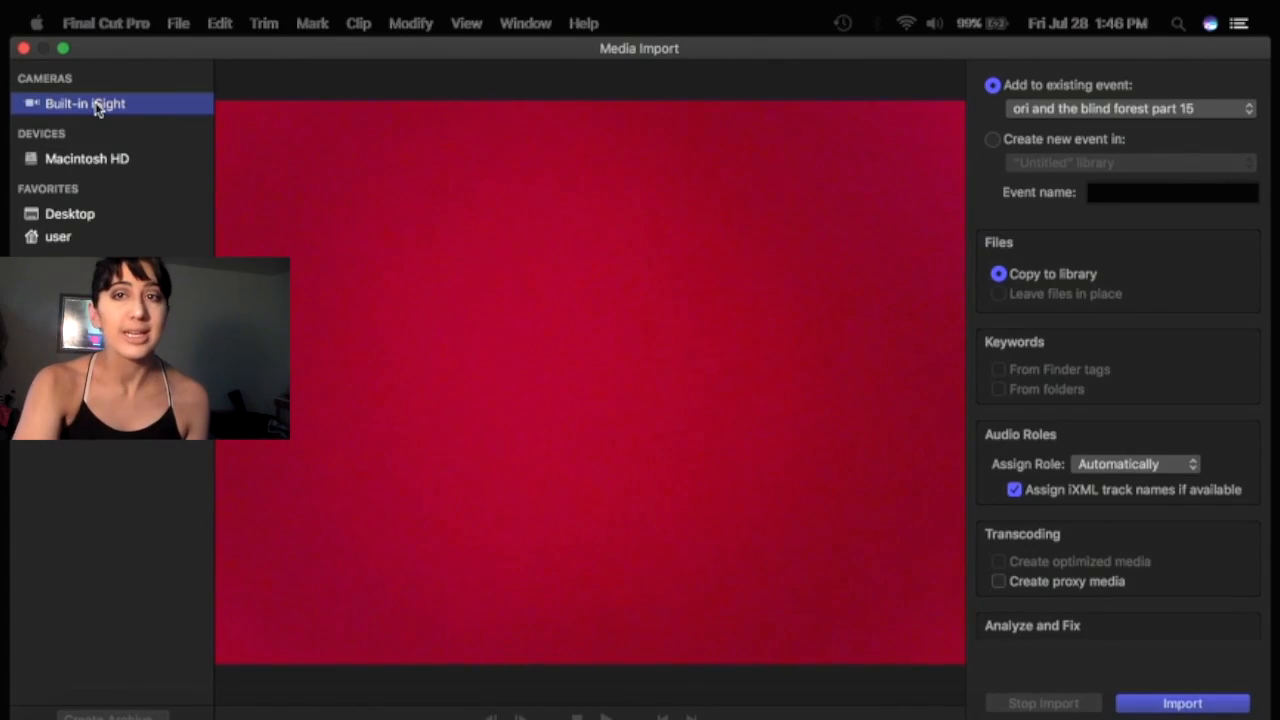
pyautogui.click(71, 166)
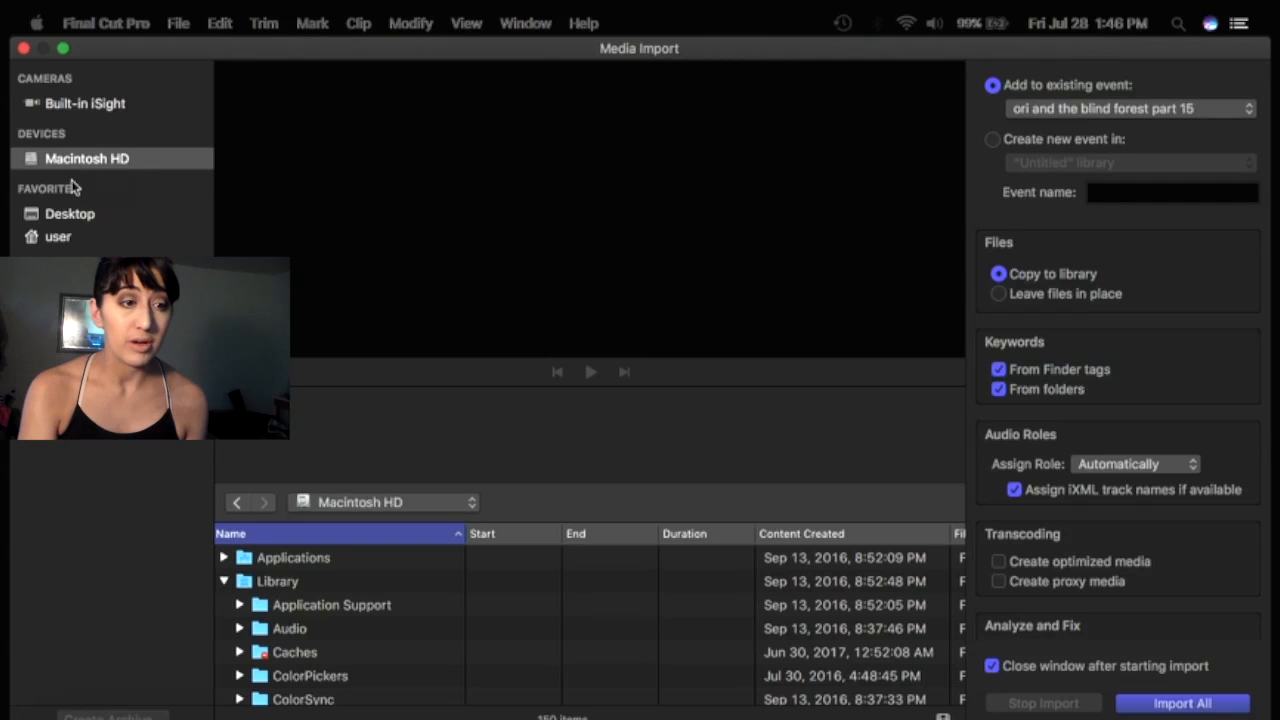
pyautogui.click(82, 217)
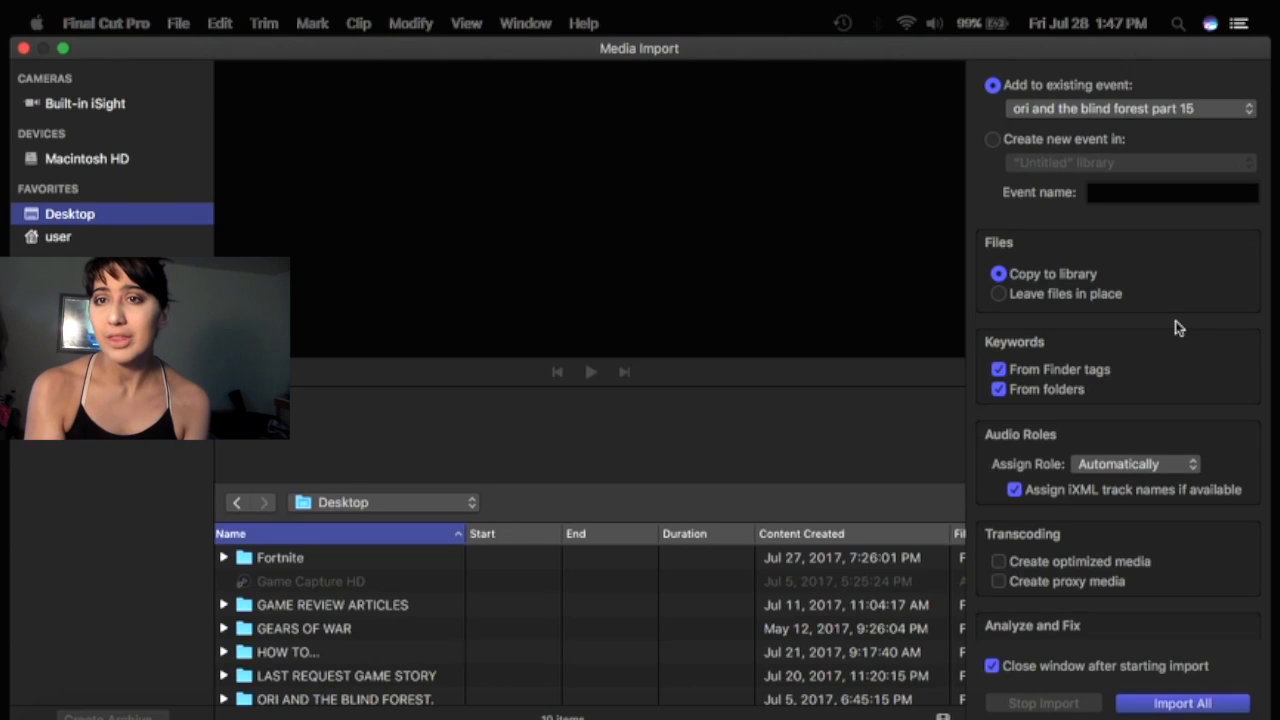
pyautogui.scroll(-5, 1177, 343)
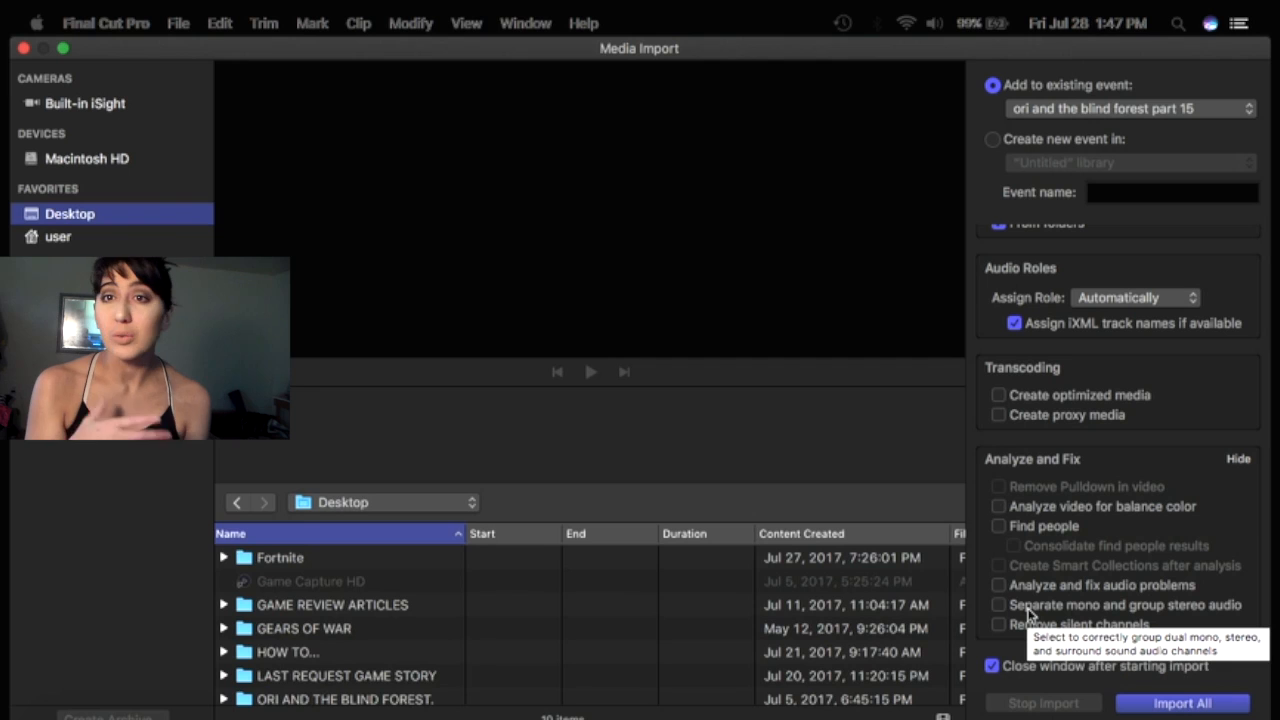
pyautogui.click(24, 50)
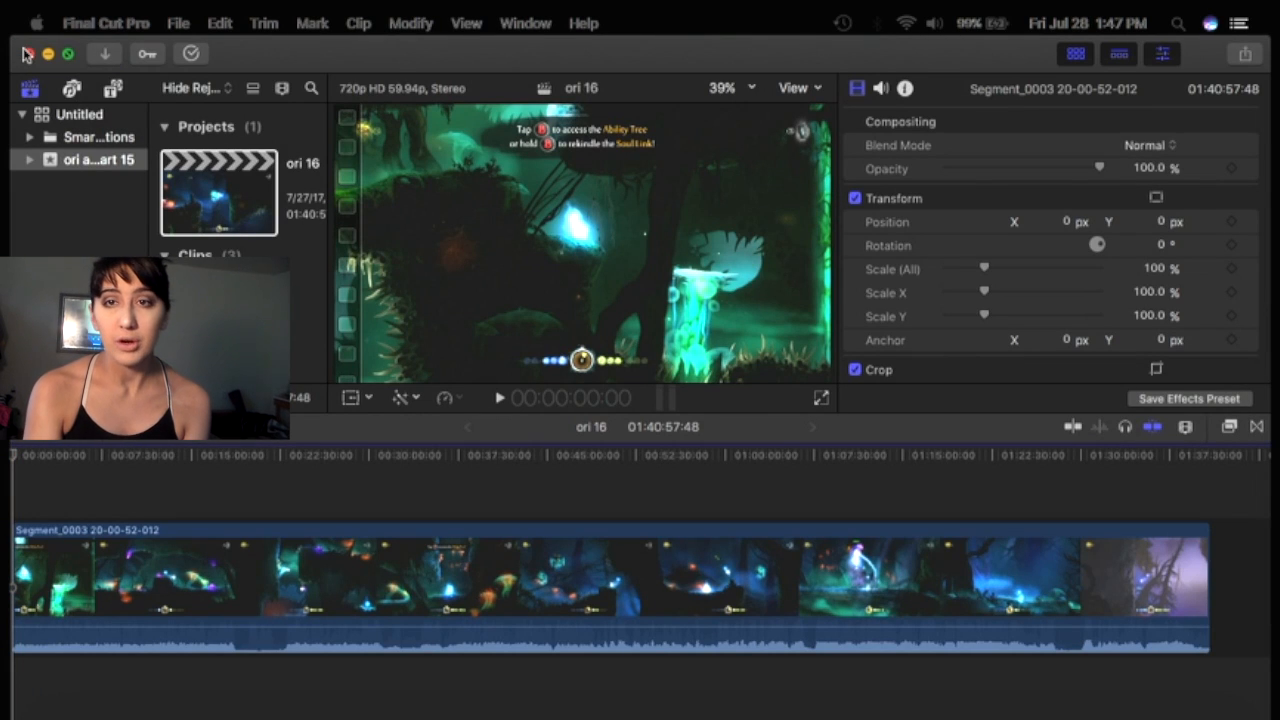
# Open and close the Keywords for ori 16 window, then open the Background Tasks window.
pyautogui.click(148, 55)
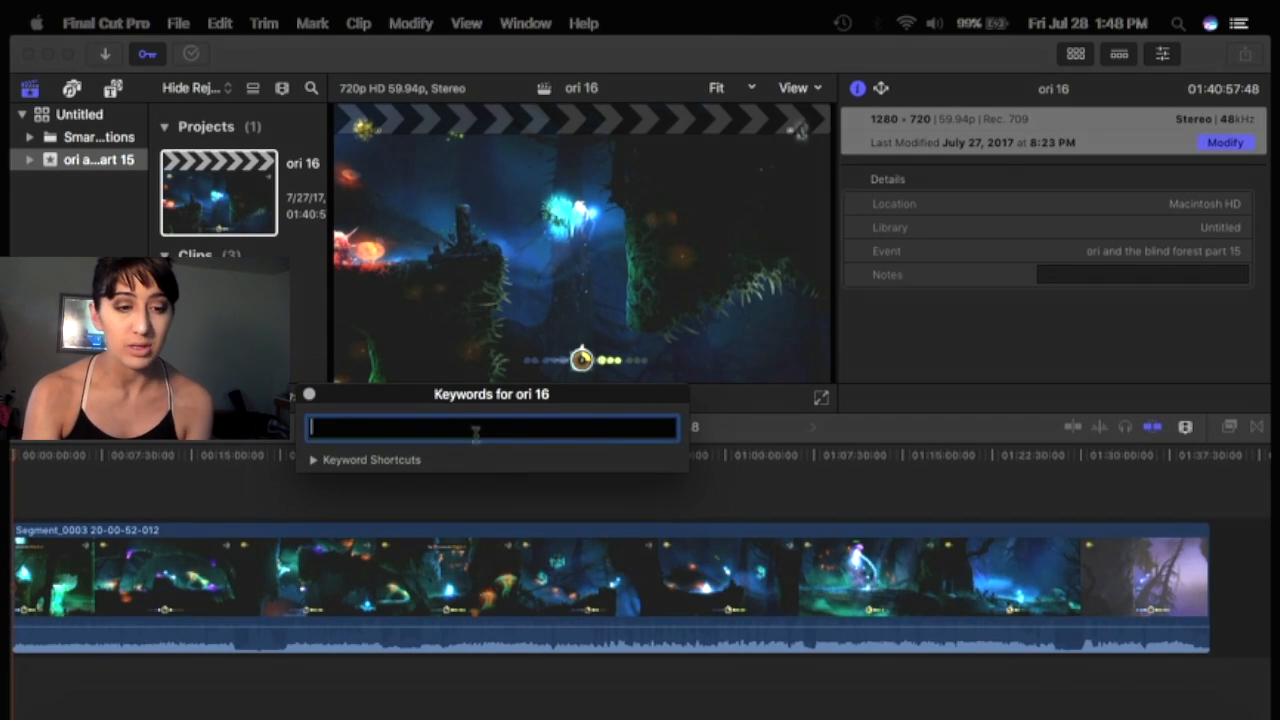
pyautogui.click(311, 396)
pyautogui.click(192, 54)
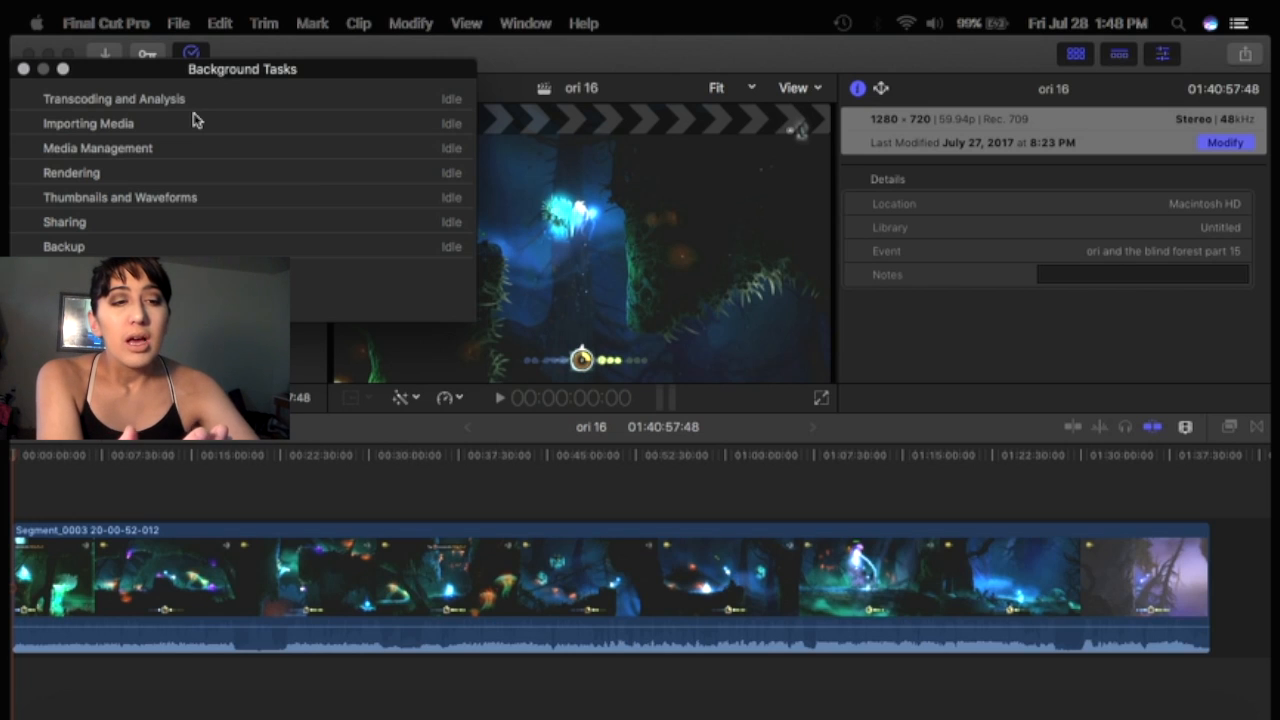
# Choose Export File from the File menu's Share options.
pyautogui.click(178, 23)
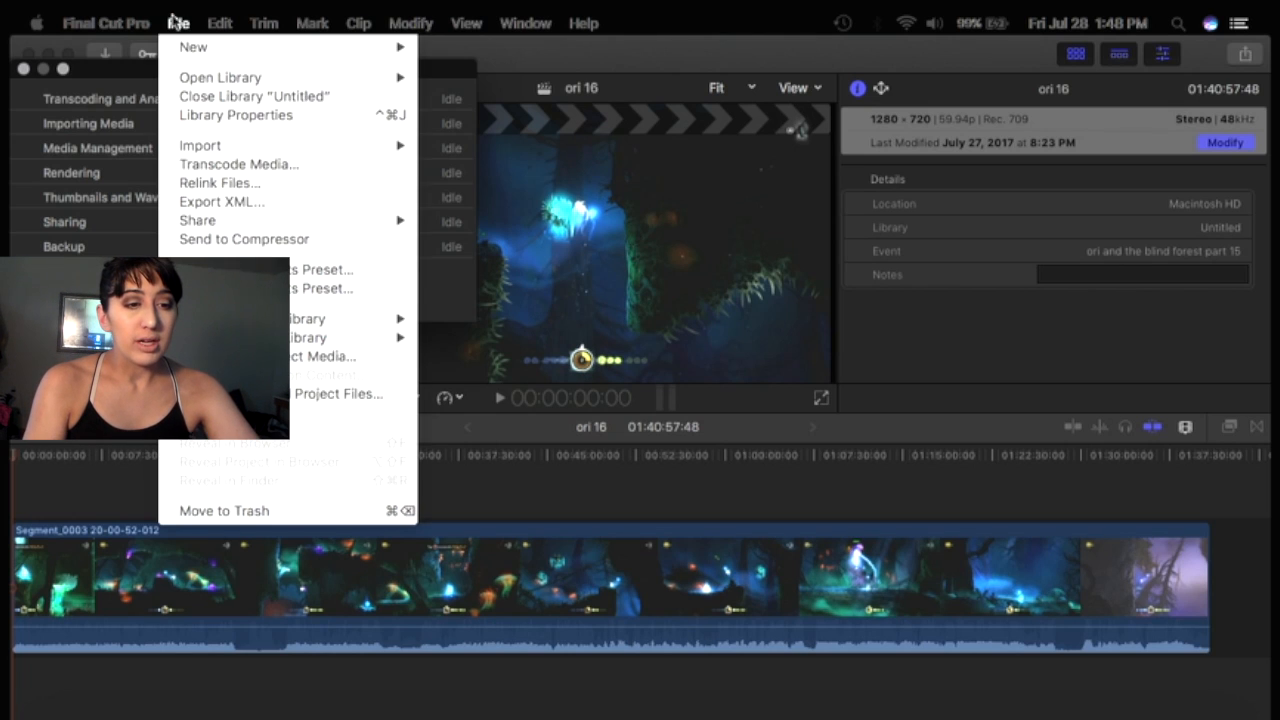
pyautogui.moveTo(395, 226)
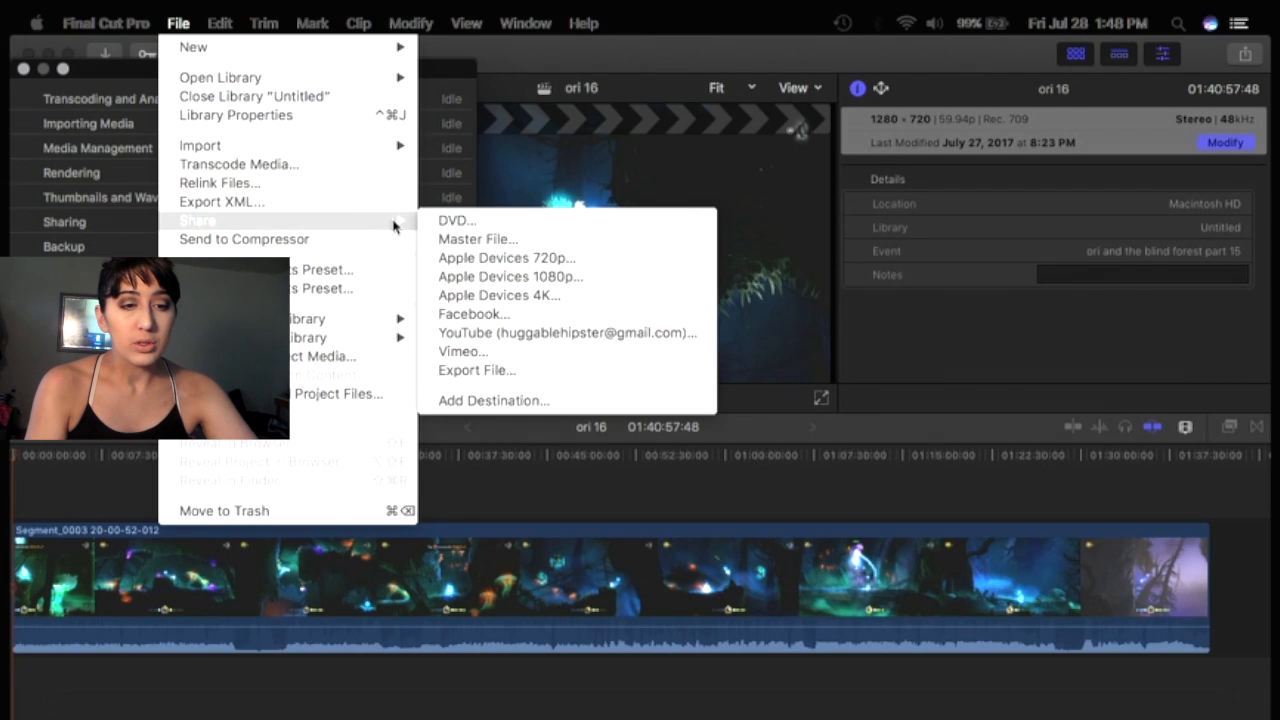
pyautogui.click(502, 374)
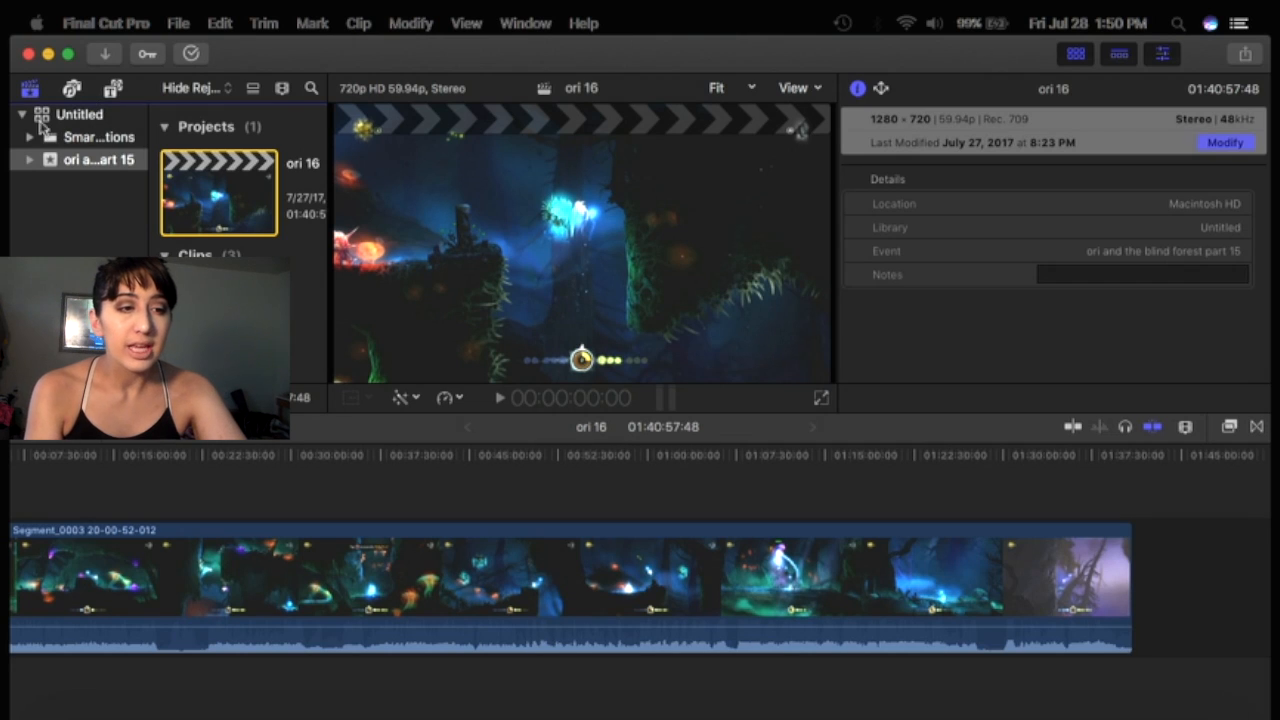
# Select the JJD & Marin Hoxha - Lift audio clip in the browser and play it.
pyautogui.scroll(-5, 250, 230)
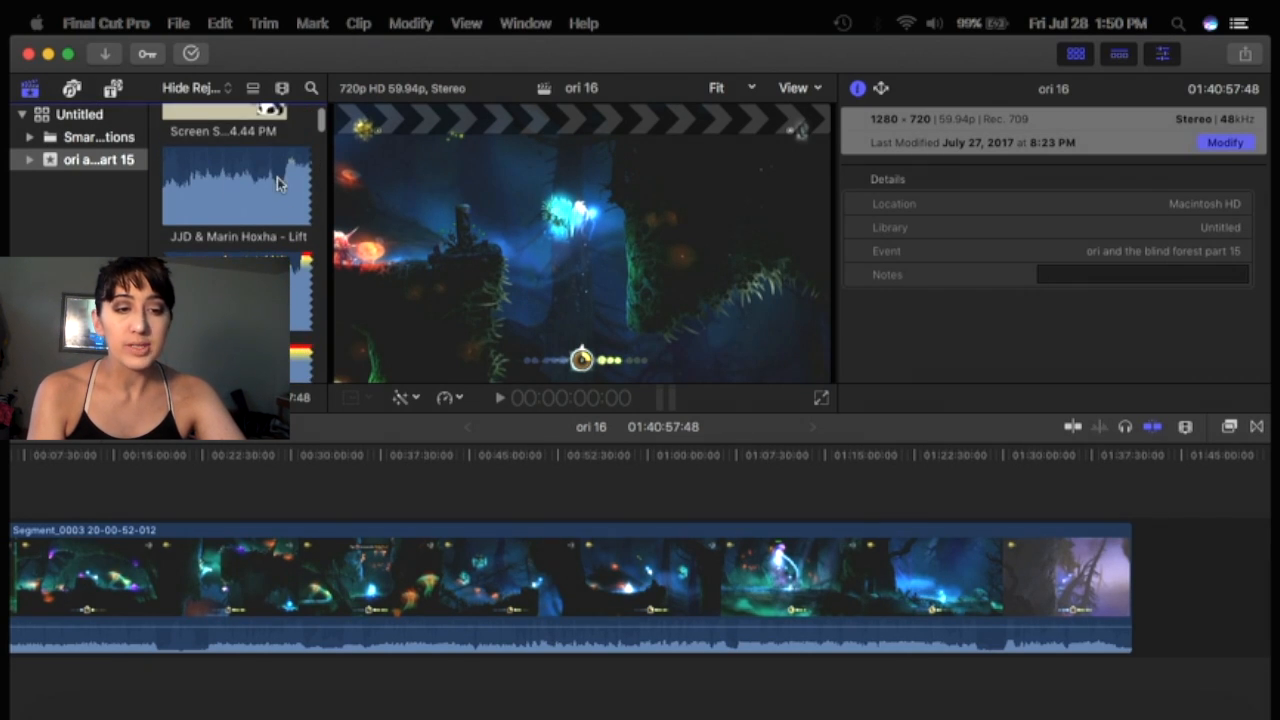
pyautogui.click(217, 176)
pyautogui.click(217, 176)
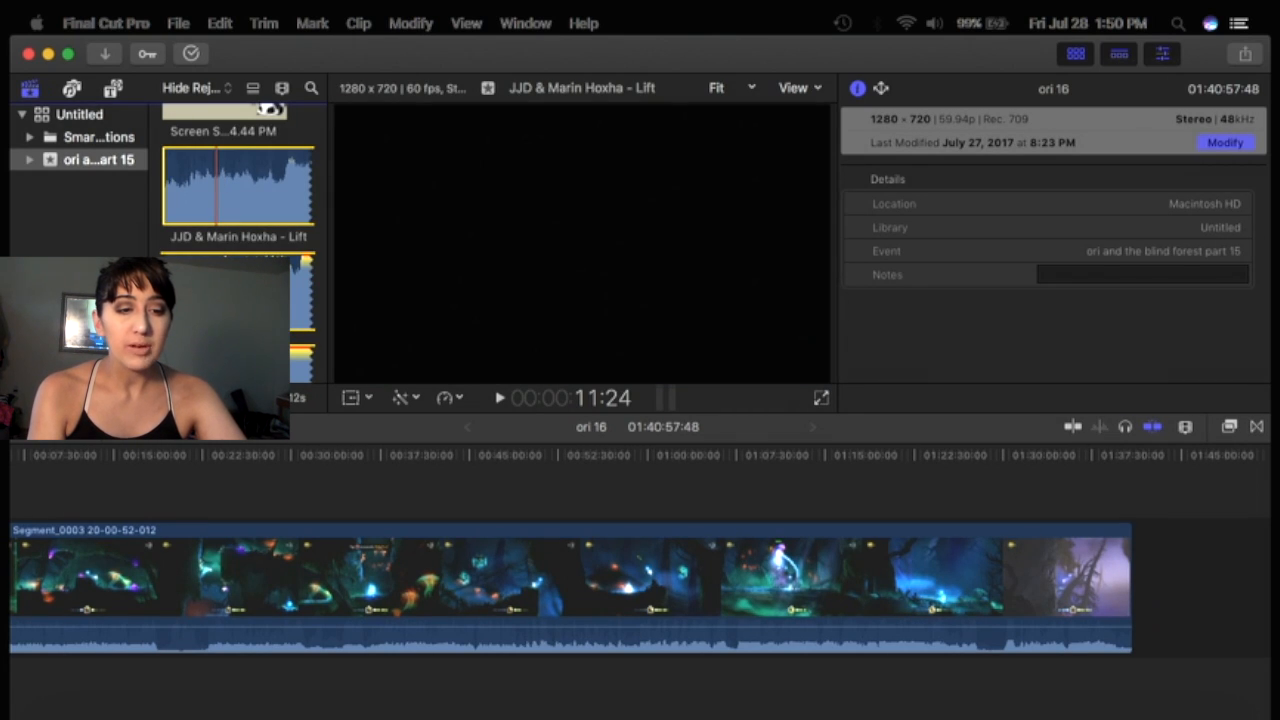
pyautogui.scroll(-5, 217, 180)
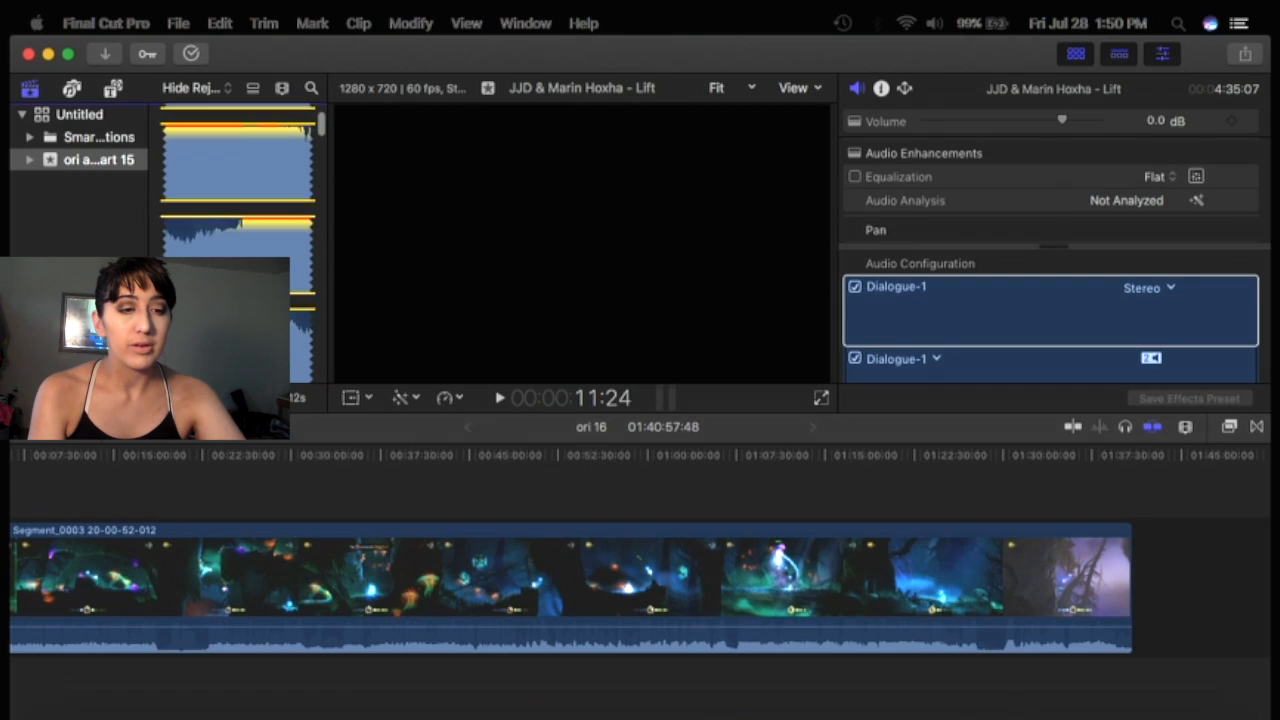
pyautogui.scroll(-2, 220, 137)
pyautogui.press('space')
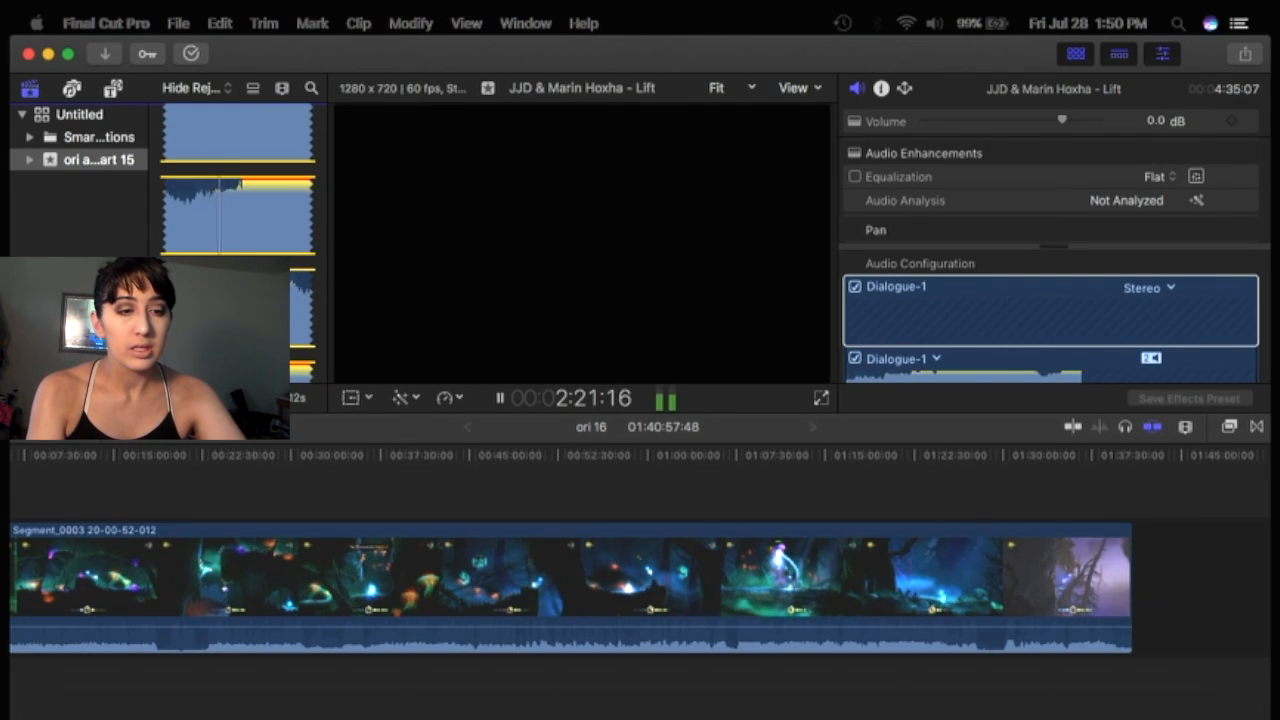
# Play and pause the JJD & Marin Hoxha - Lift audio clip preview a few times.
pyautogui.scroll(-2, 210, 200)
pyautogui.press('space')
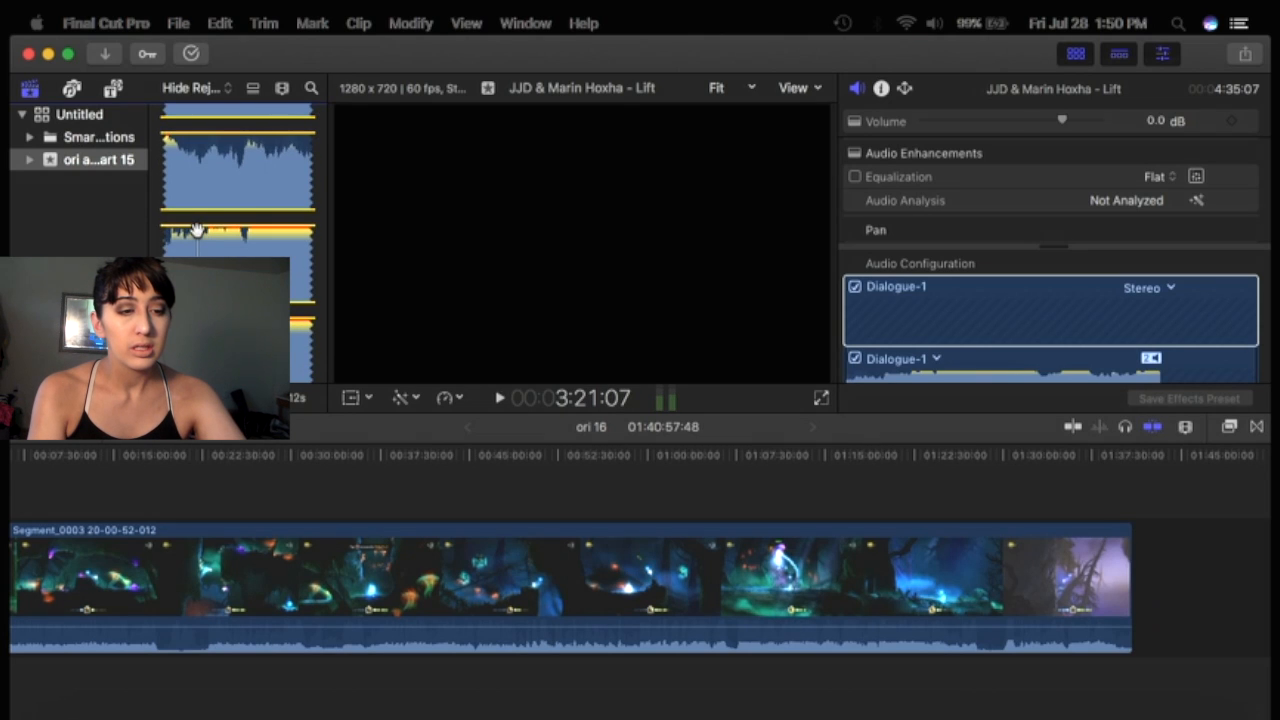
pyautogui.press('space')
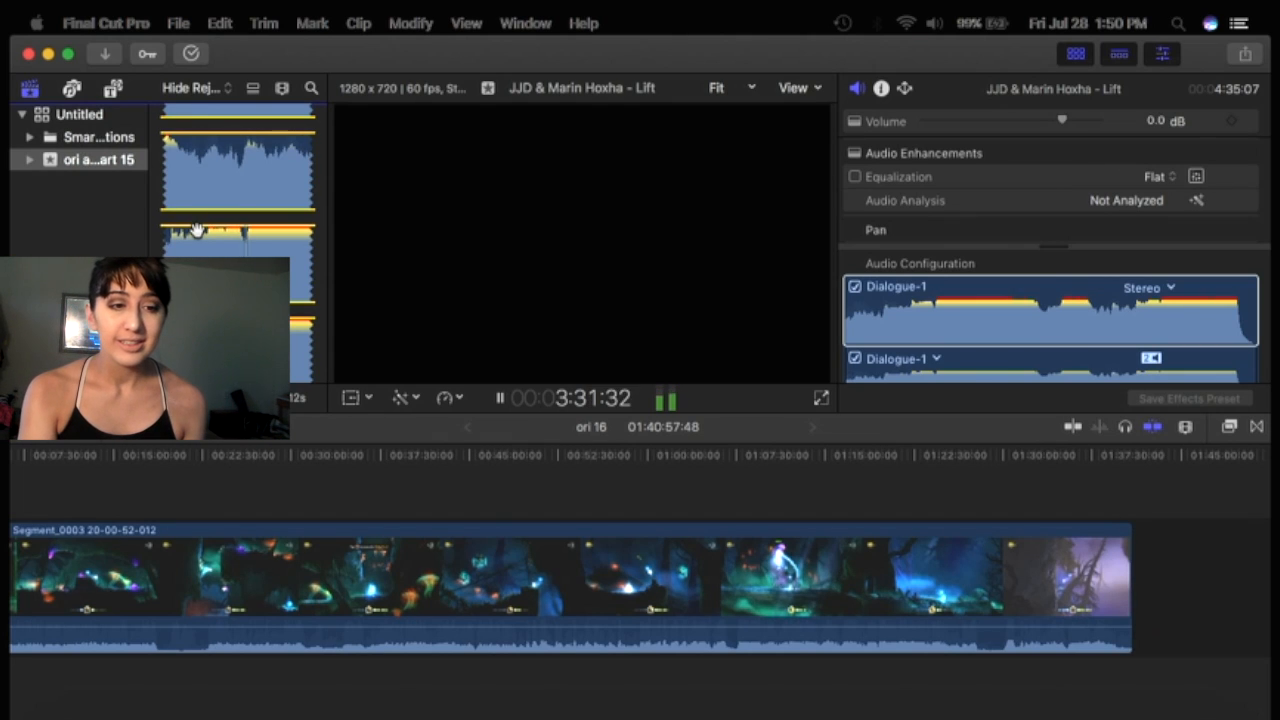
pyautogui.press('space')
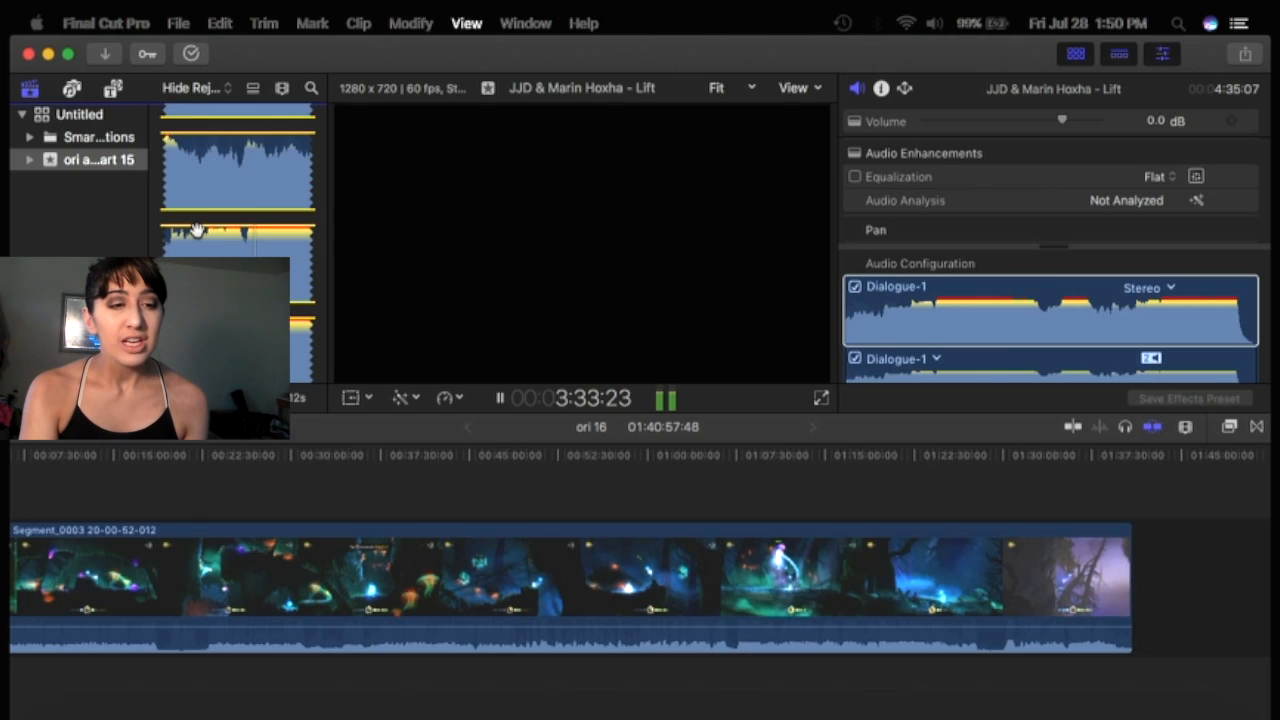
# Select the panda screenshot image in the browser to preview it, then scroll through the browser clips.
pyautogui.scroll(10, 254, 249)
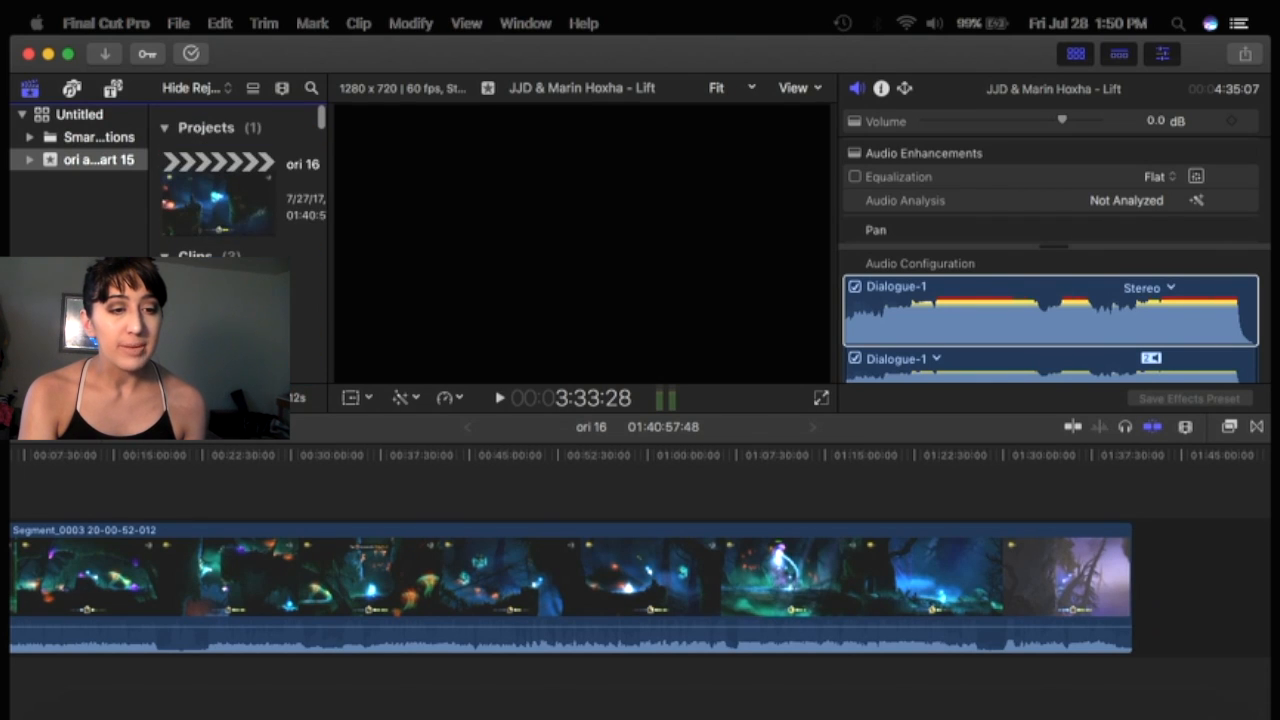
pyautogui.click(222, 310)
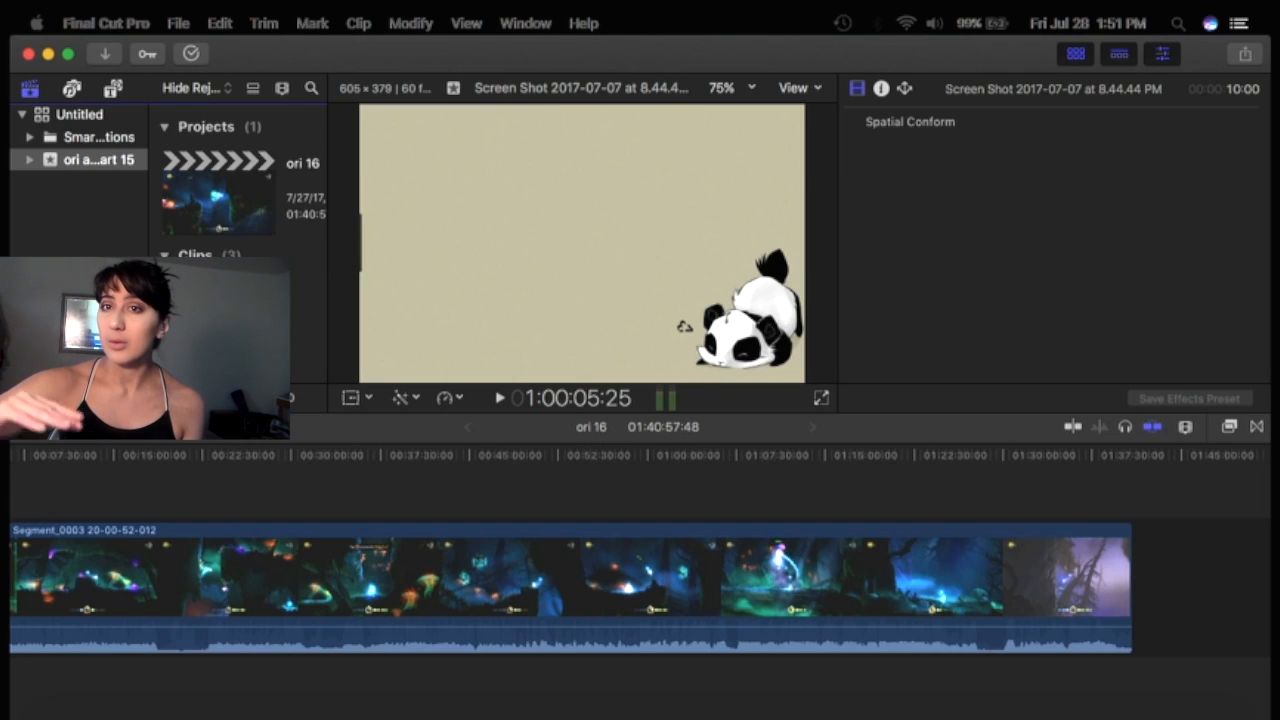
pyautogui.scroll(-5, 238, 200)
pyautogui.scroll(-5, 238, 240)
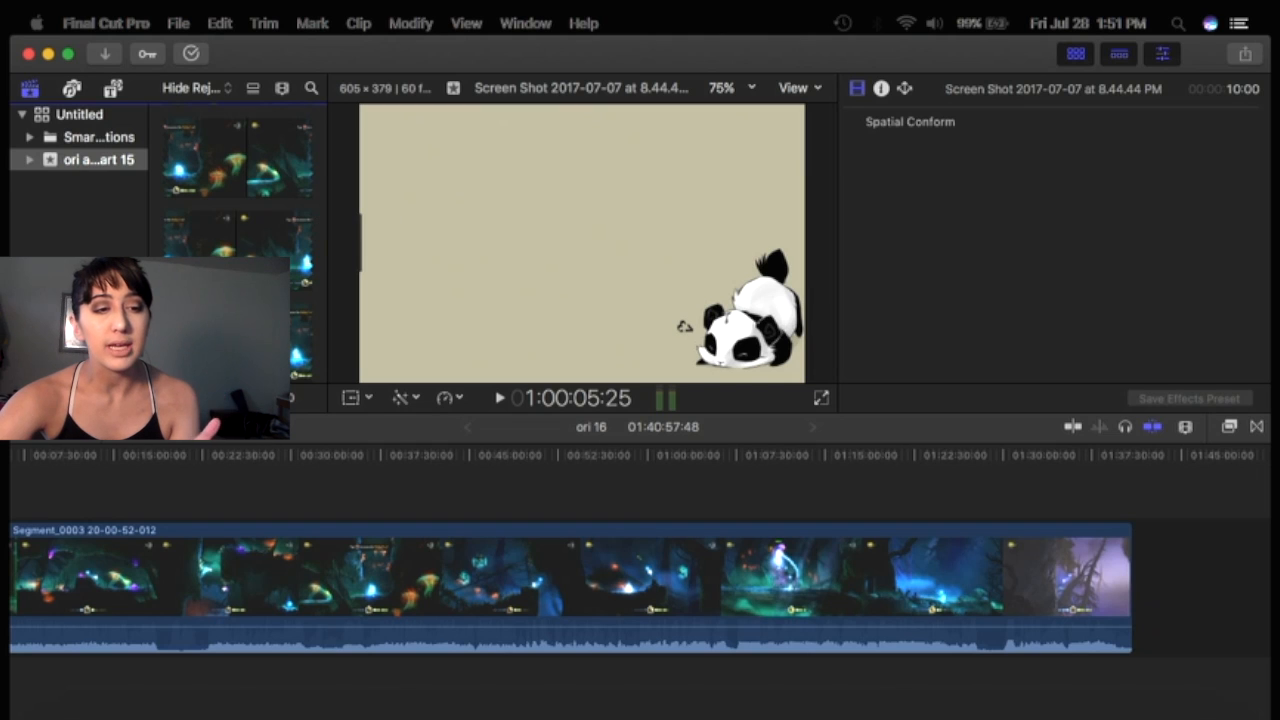
# Drag the Segment_0003 gameplay clip from the browser into the timeline, then undo the addition.
pyautogui.click(250, 253)
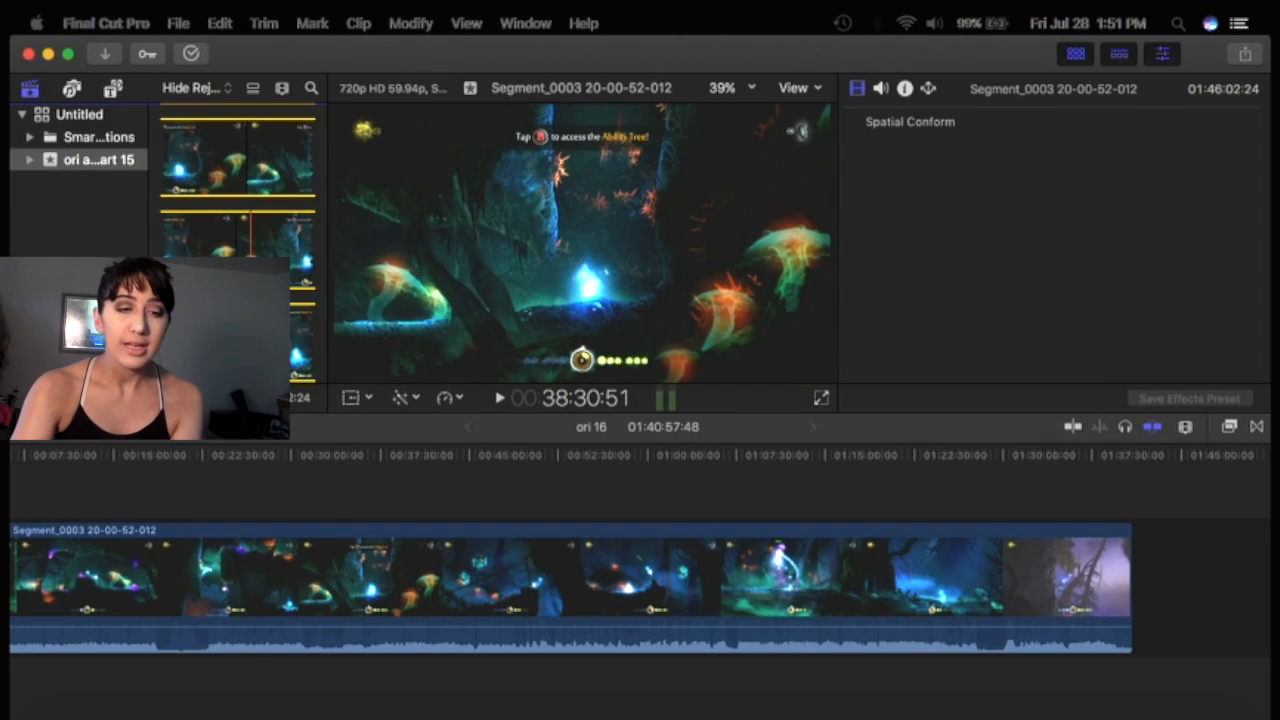
pyautogui.moveTo(261, 262); pyautogui.dragTo(287, 490)
pyautogui.press('super+z')
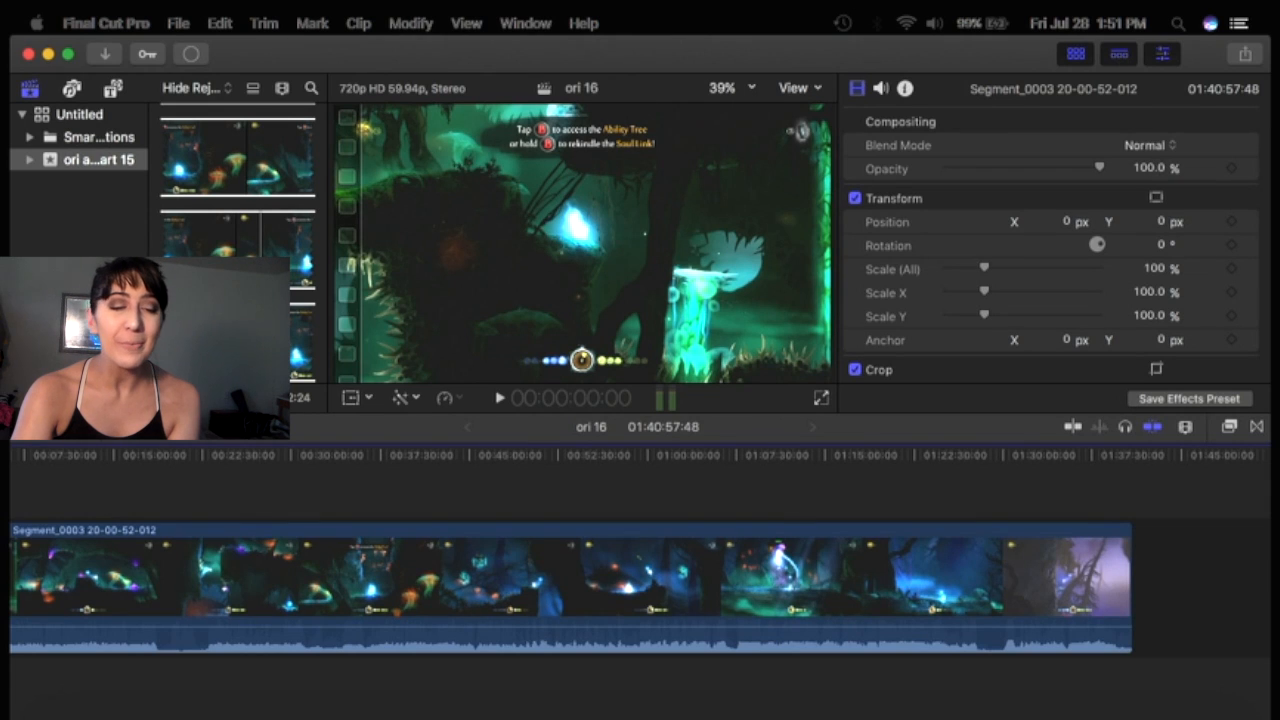
# Connect the Segment_0003 clip above the primary storyline near the start of the ori 16 timeline.
pyautogui.click(261, 256)
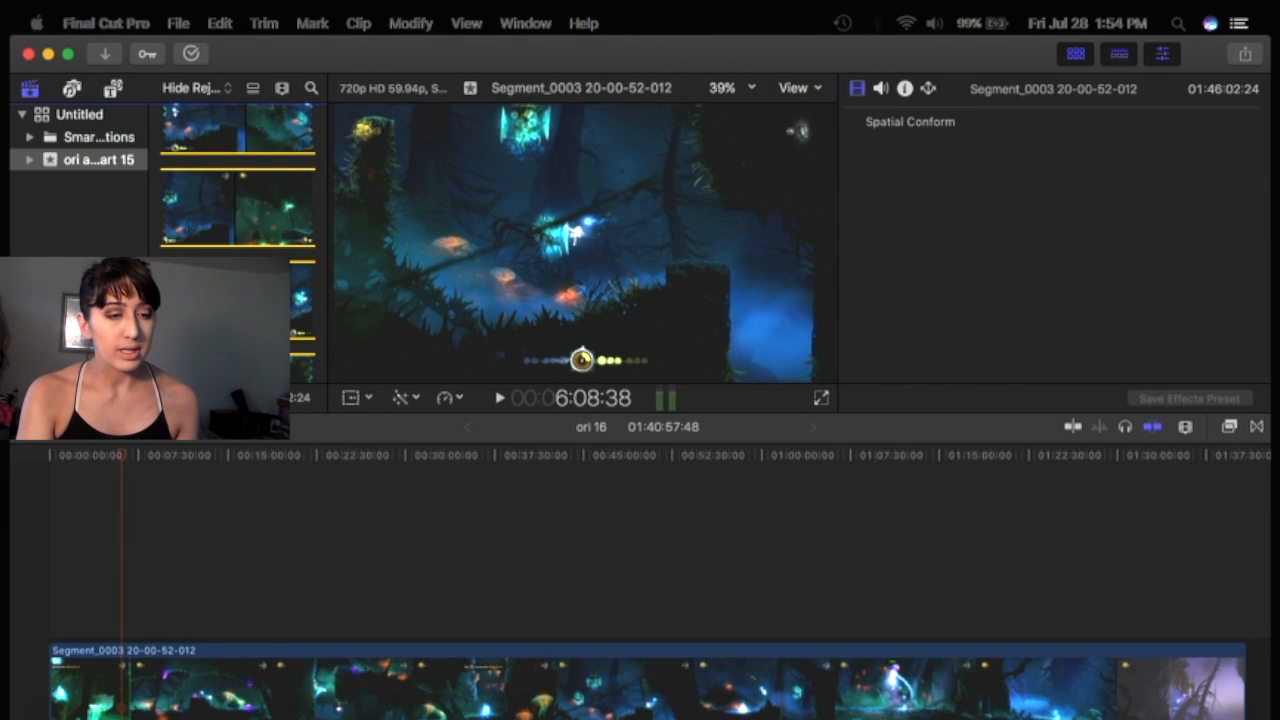
pyautogui.scroll(-8, 274, 240)
pyautogui.moveTo(270, 242); pyautogui.dragTo(133, 557)
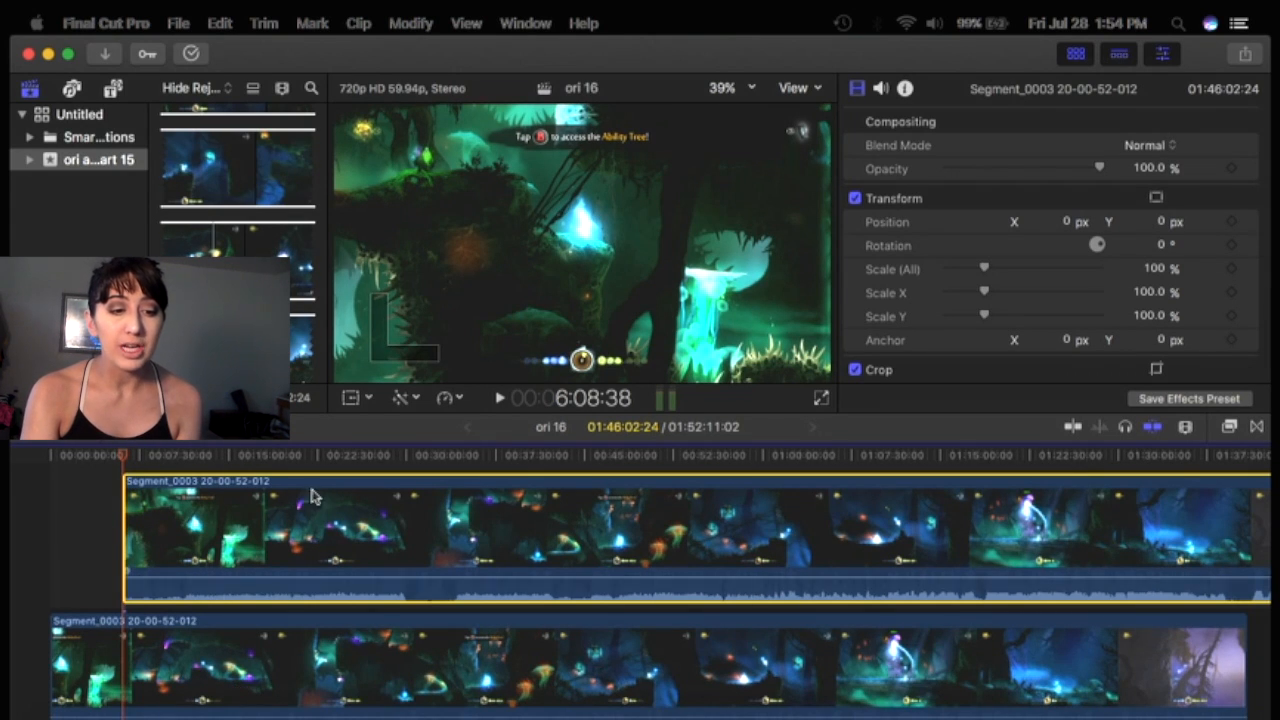
pyautogui.moveTo(276, 522); pyautogui.dragTo(268, 533)
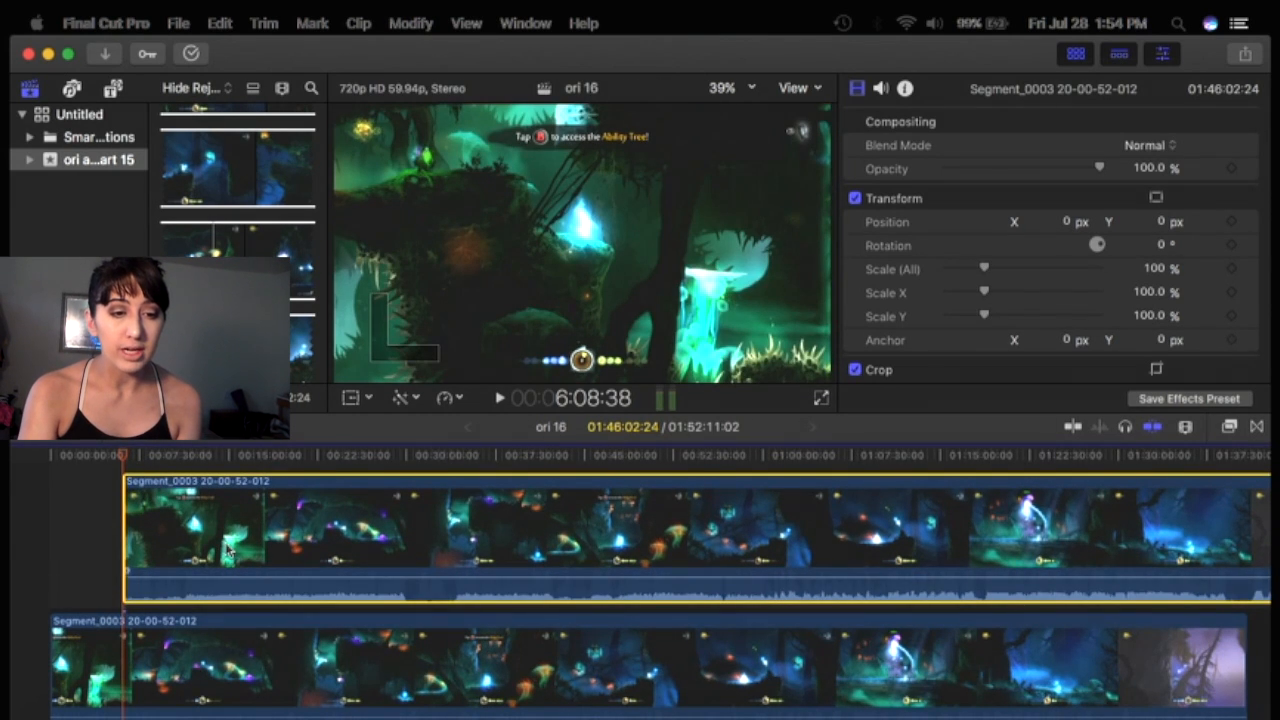
# Use Transform to shrink the connected clip to about 24% and move it to the viewer's top-left corner as a picture-in-picture.
pyautogui.click(355, 399)
pyautogui.click(369, 400)
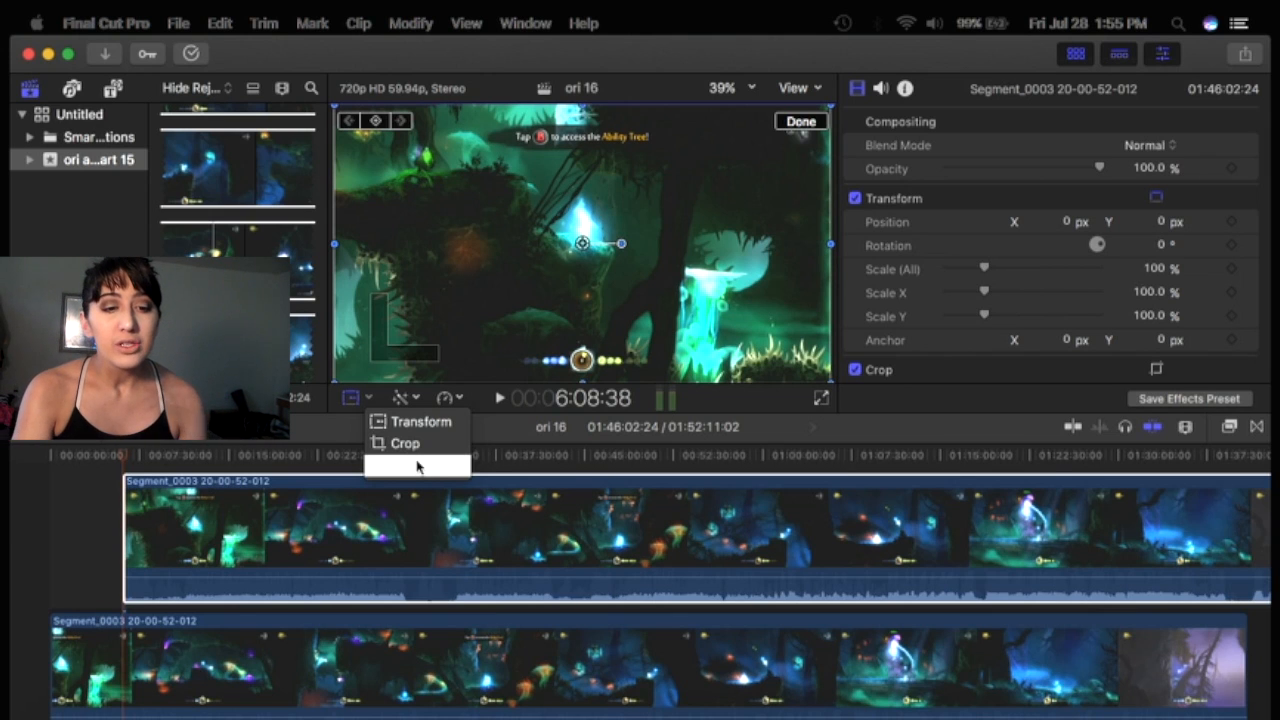
pyautogui.click(482, 301)
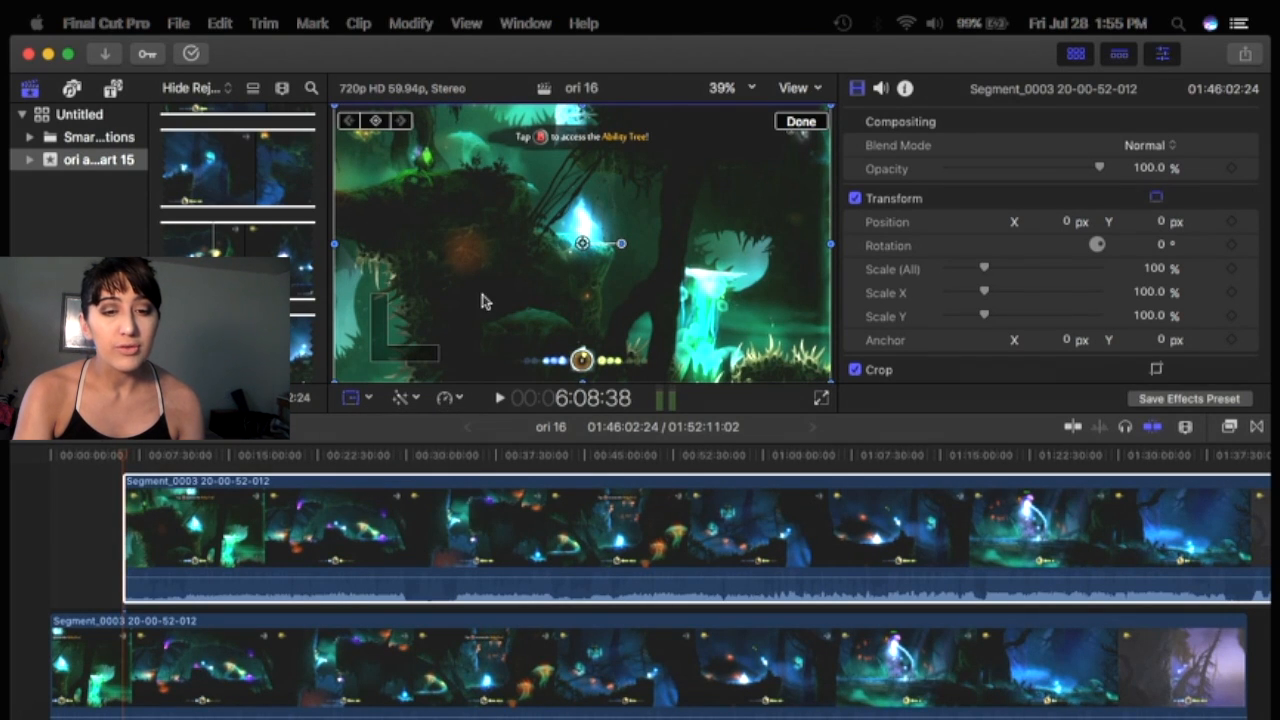
pyautogui.moveTo(830, 382); pyautogui.dragTo(650, 209)
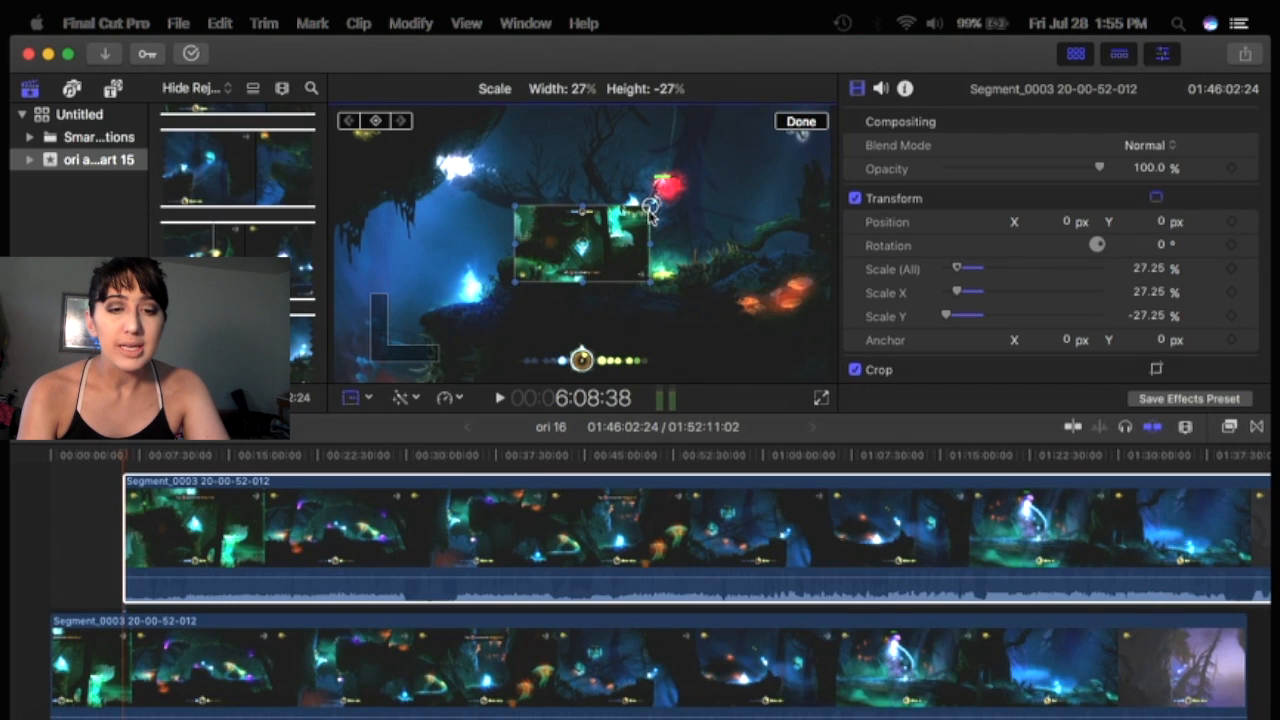
pyautogui.moveTo(651, 280); pyautogui.dragTo(678, 297)
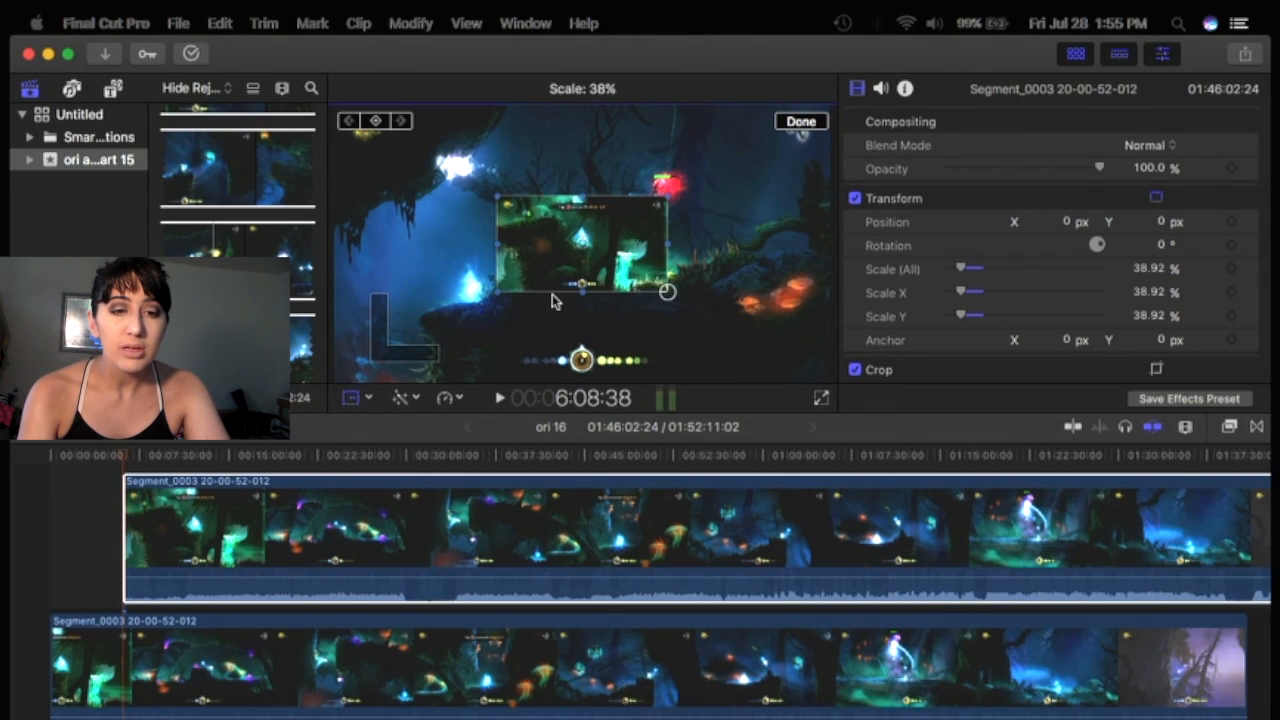
pyautogui.moveTo(499, 286); pyautogui.dragTo(678, 297)
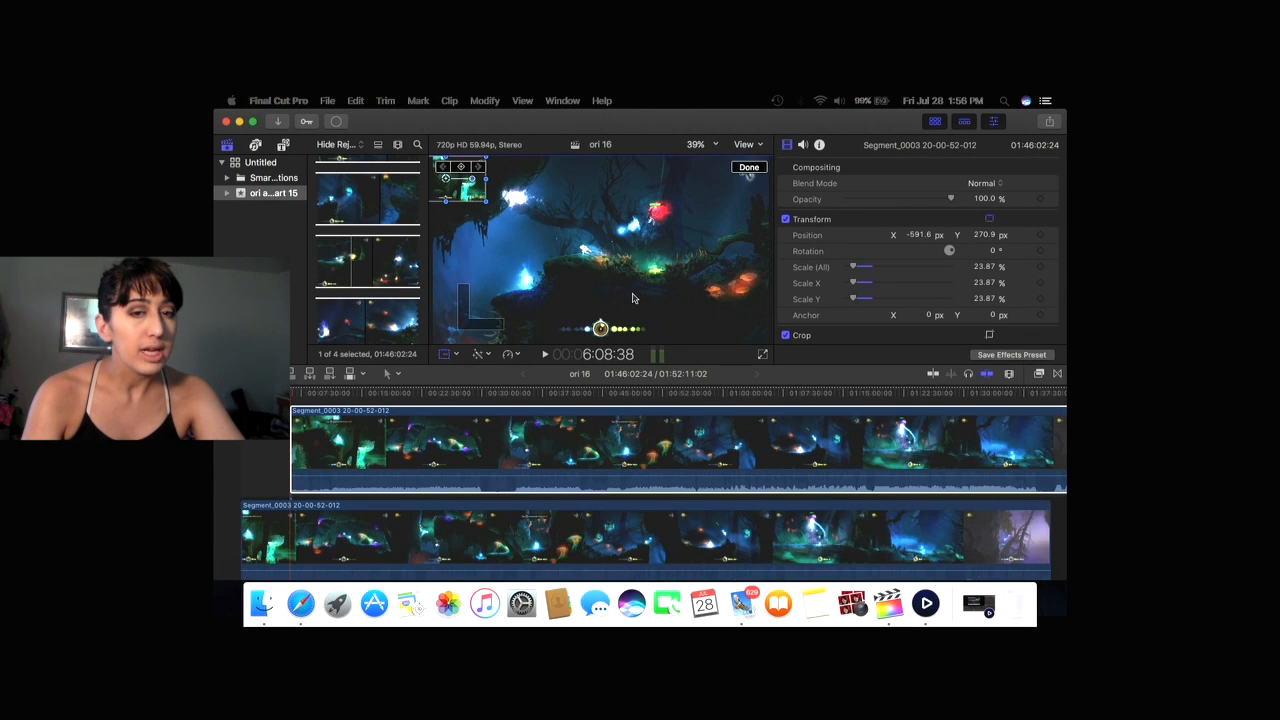
# Select the primary storyline clip and scale it to about 105% with a corner handle in the viewer.
pyautogui.click(642, 234)
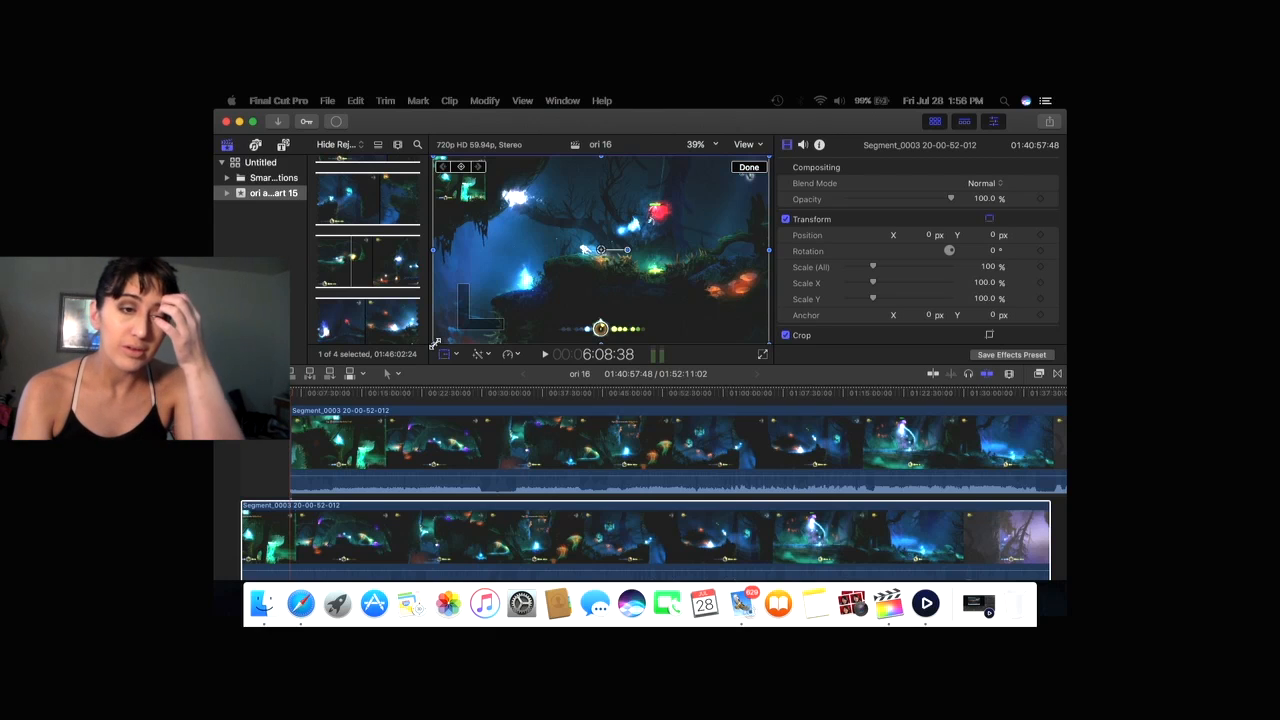
pyautogui.moveTo(435, 343); pyautogui.dragTo(481, 349)
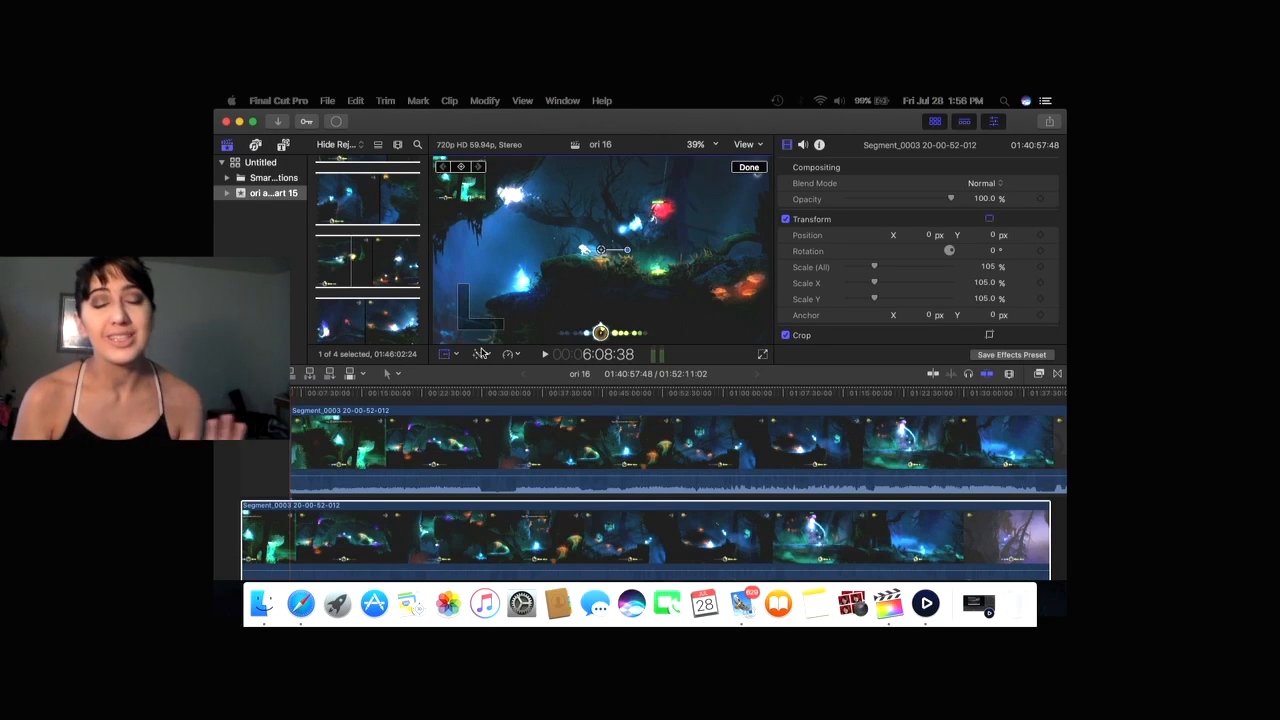
# Delete the connected picture-in-picture clip and return the playhead to the start of the timeline.
pyautogui.click(376, 453)
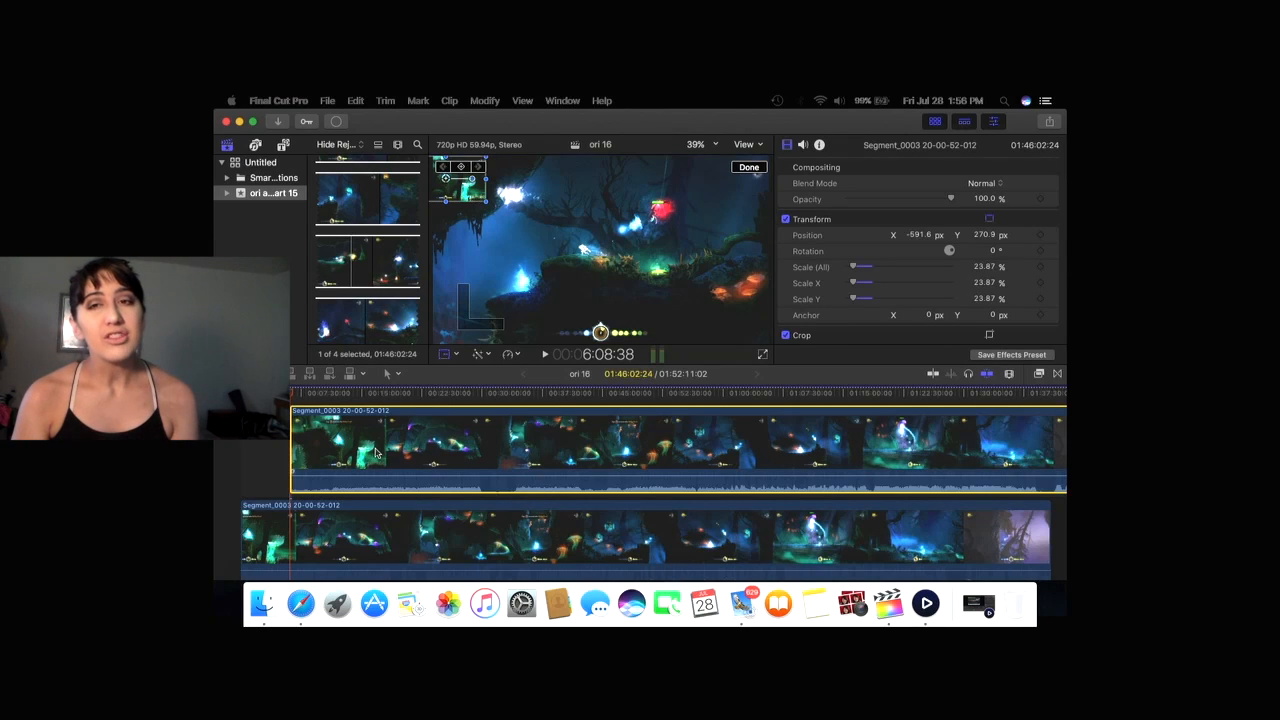
pyautogui.press('Delete')
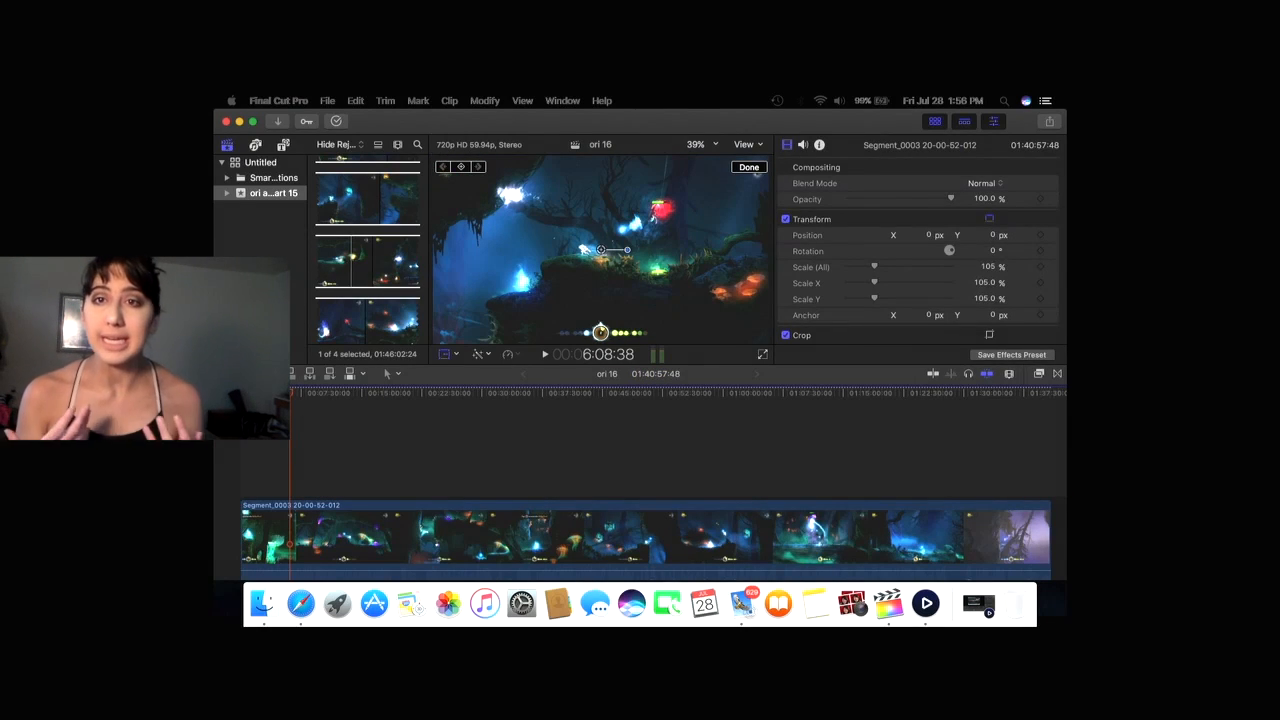
pyautogui.press('Home')
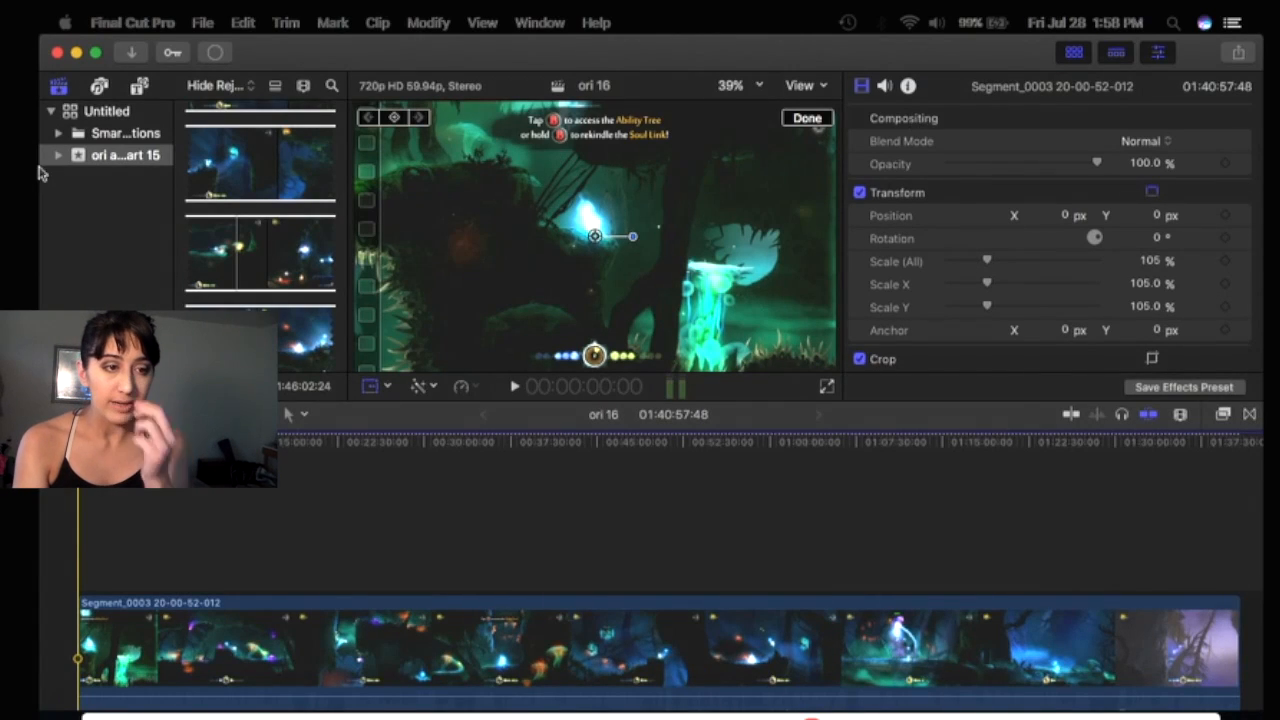
# Browse the Photos and Audio and the Titles and Generators sidebars, and review the clip's Blend Mode options.
pyautogui.click(100, 86)
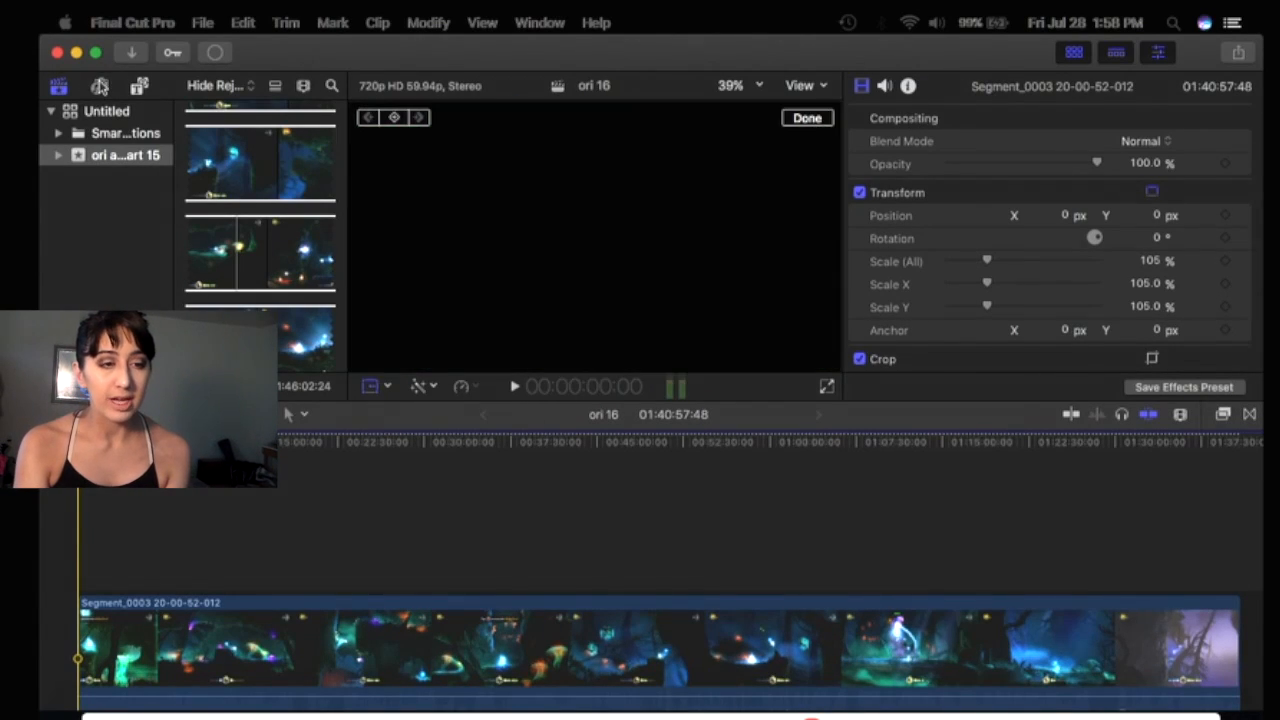
pyautogui.click(140, 86)
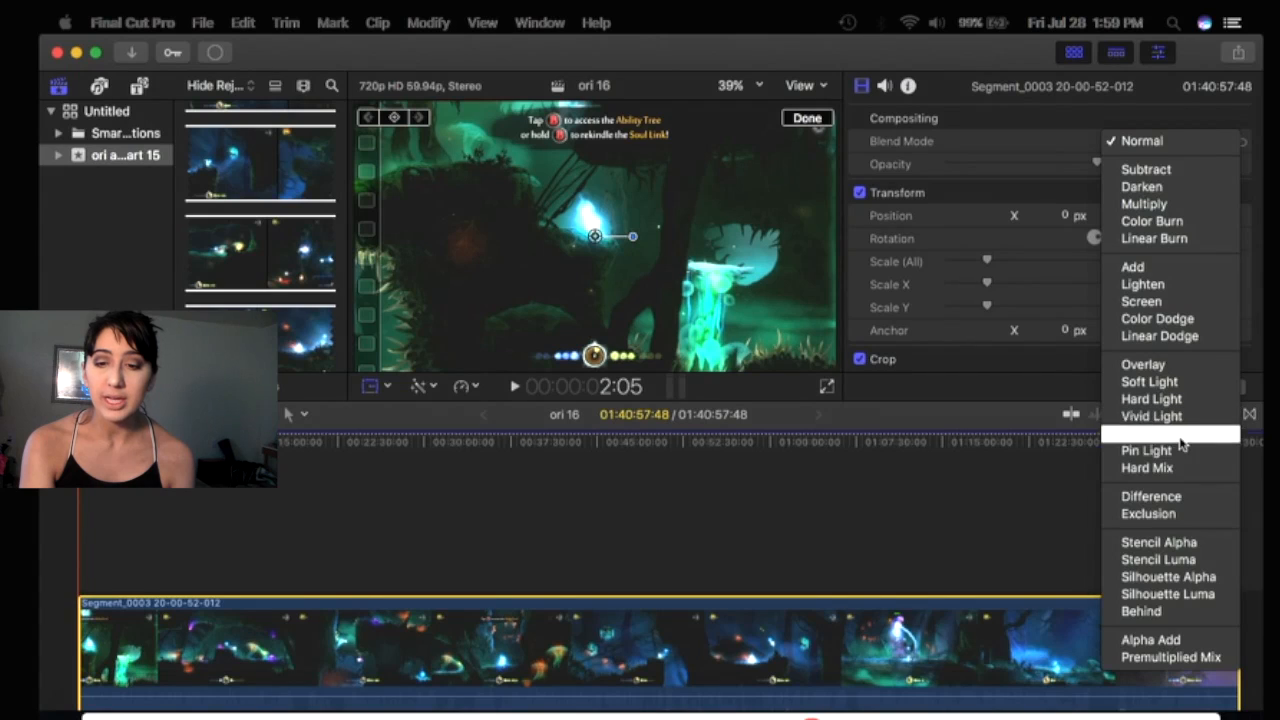
pyautogui.click(1005, 393)
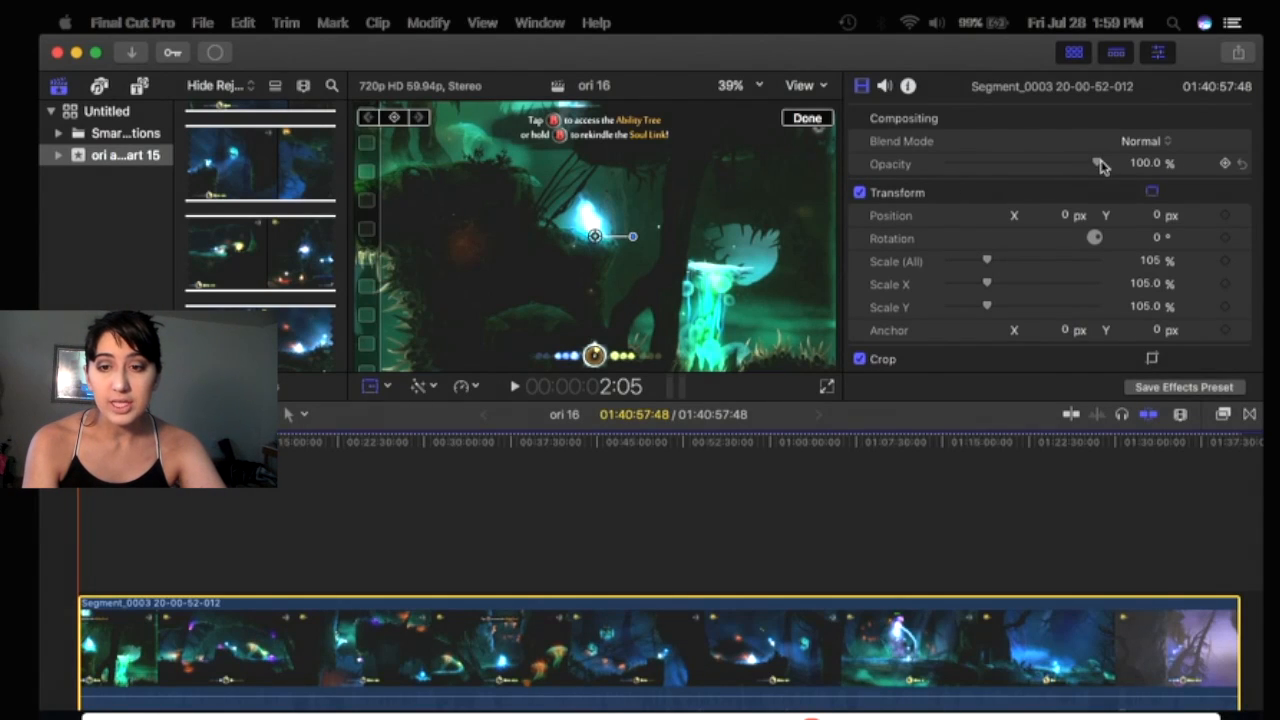
# Drag the clip's Opacity slider and set its Rotation to -0.6° with the rotation dial.
pyautogui.moveTo(1100, 165); pyautogui.dragTo(1143, 163)
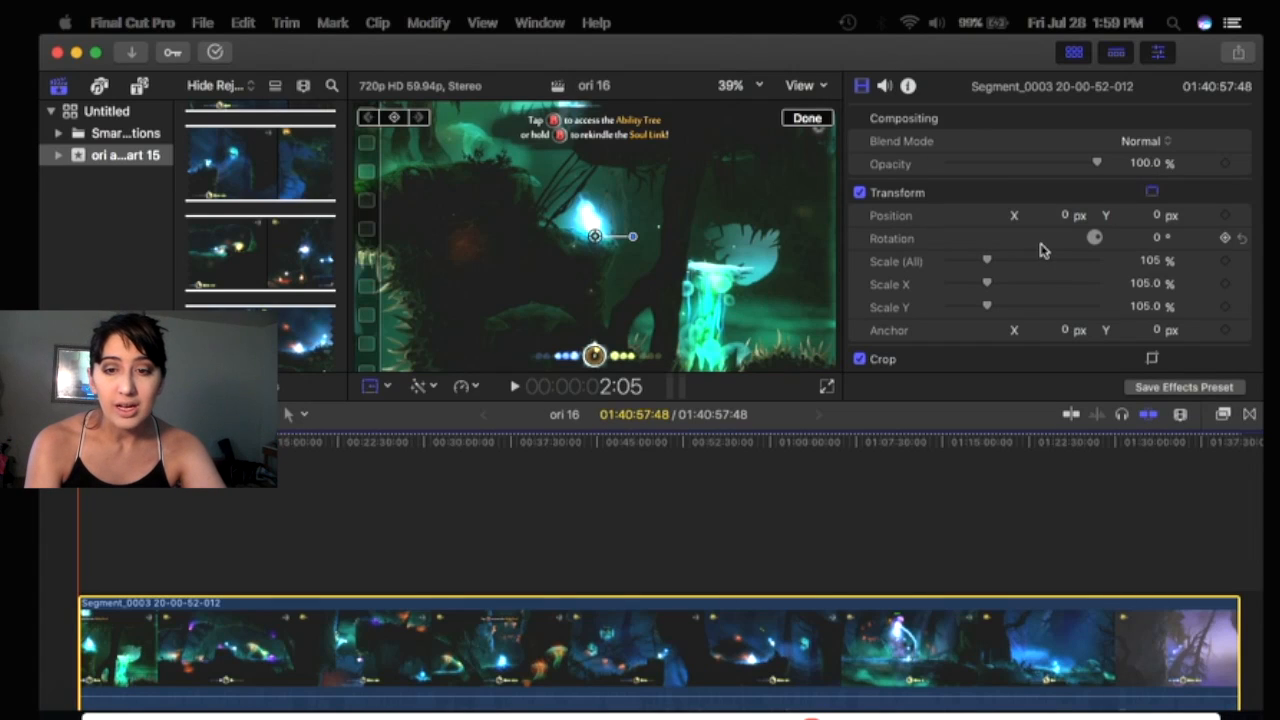
pyautogui.moveTo(1096, 240)
pyautogui.mouseDown()
pyautogui.moveTo(1086, 229)
pyautogui.moveTo(1099, 224)
pyautogui.mouseUp()
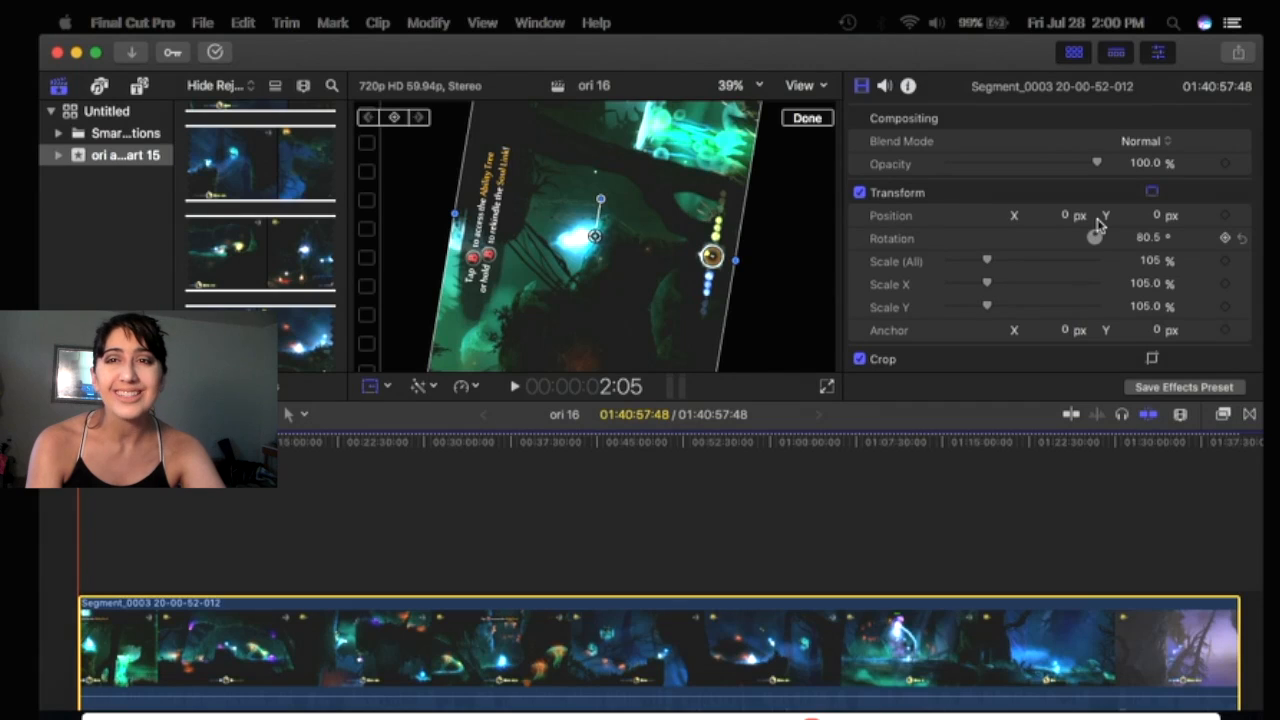
pyautogui.moveTo(1099, 224); pyautogui.dragTo(1123, 242)
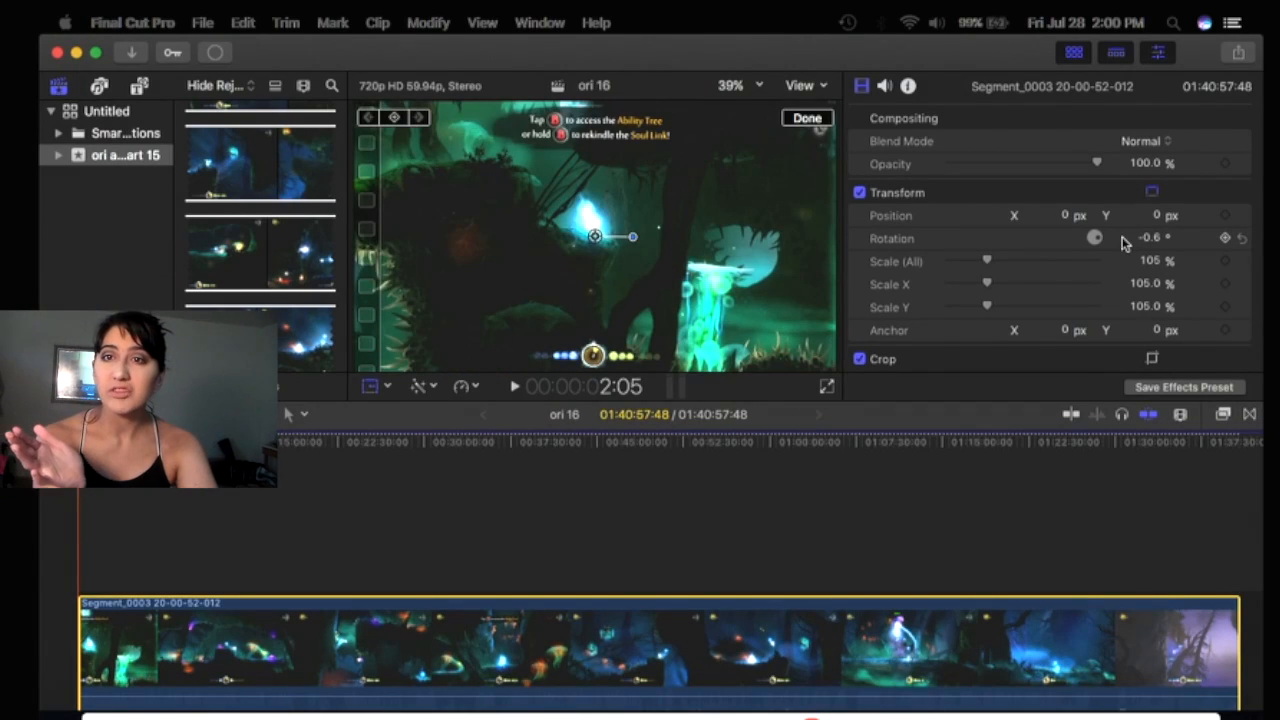
# Set the clip's Scale (All) to 104% with the scale slider.
pyautogui.click(1021, 261)
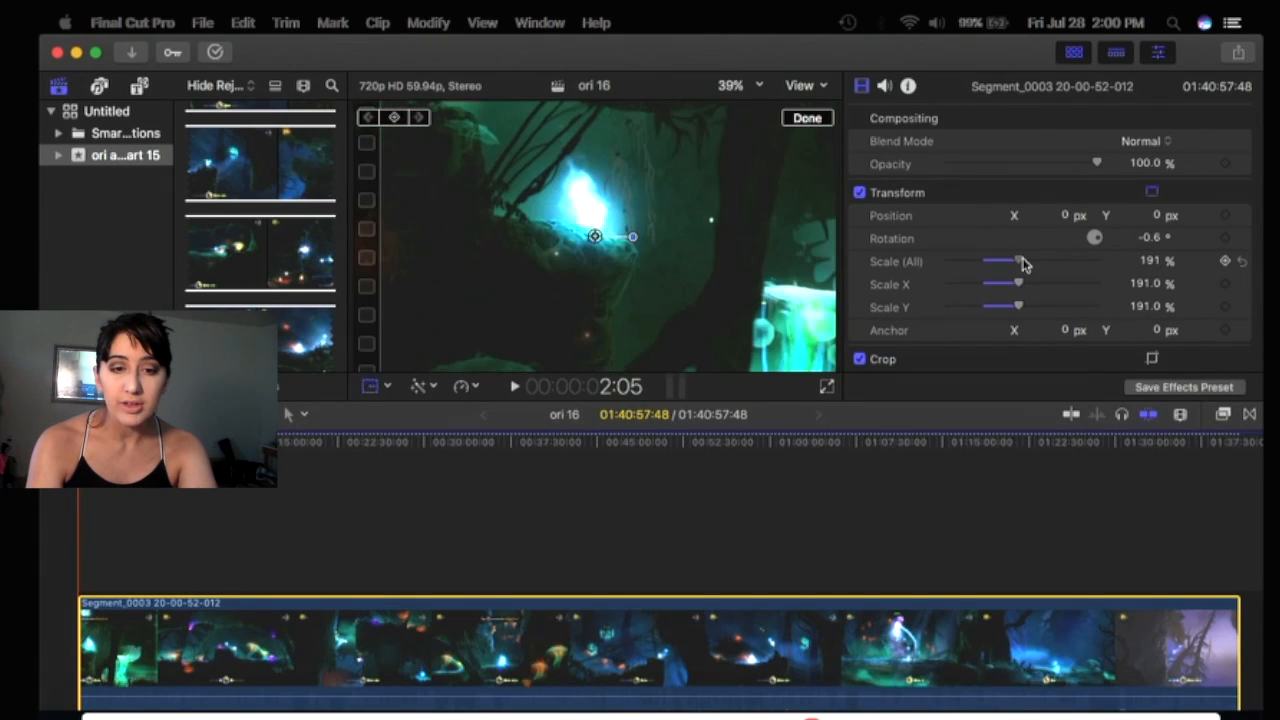
pyautogui.moveTo(986, 266); pyautogui.dragTo(981, 266)
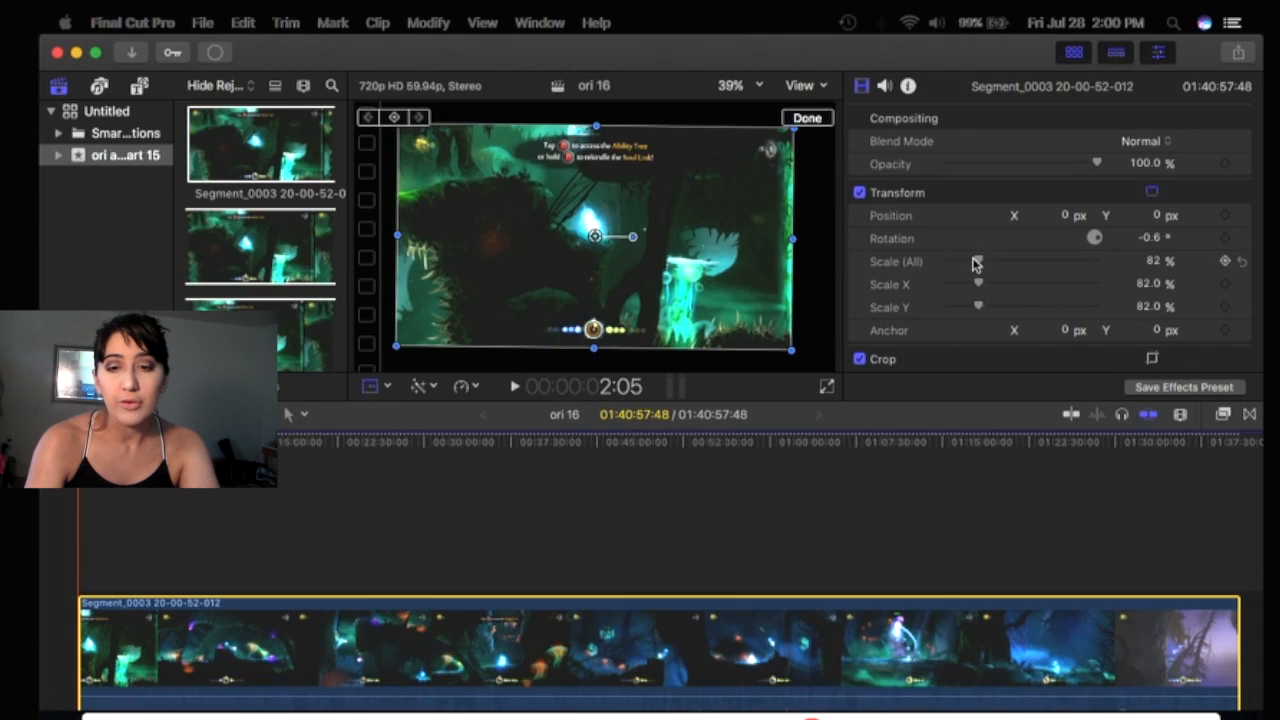
pyautogui.moveTo(979, 261); pyautogui.dragTo(988, 261)
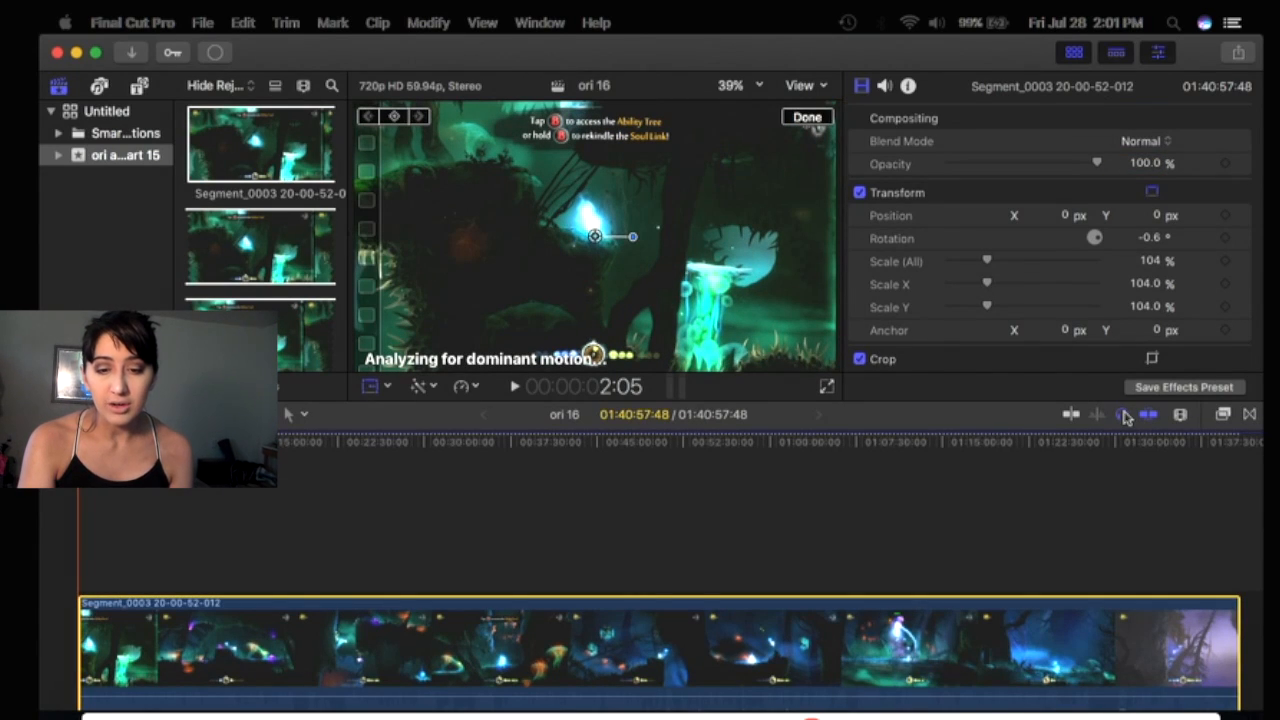
# Toggle timeline solo and audio skimming, then zoom the timeline with the clip appearance zoom slider and zoom out.
pyautogui.click(1148, 418)
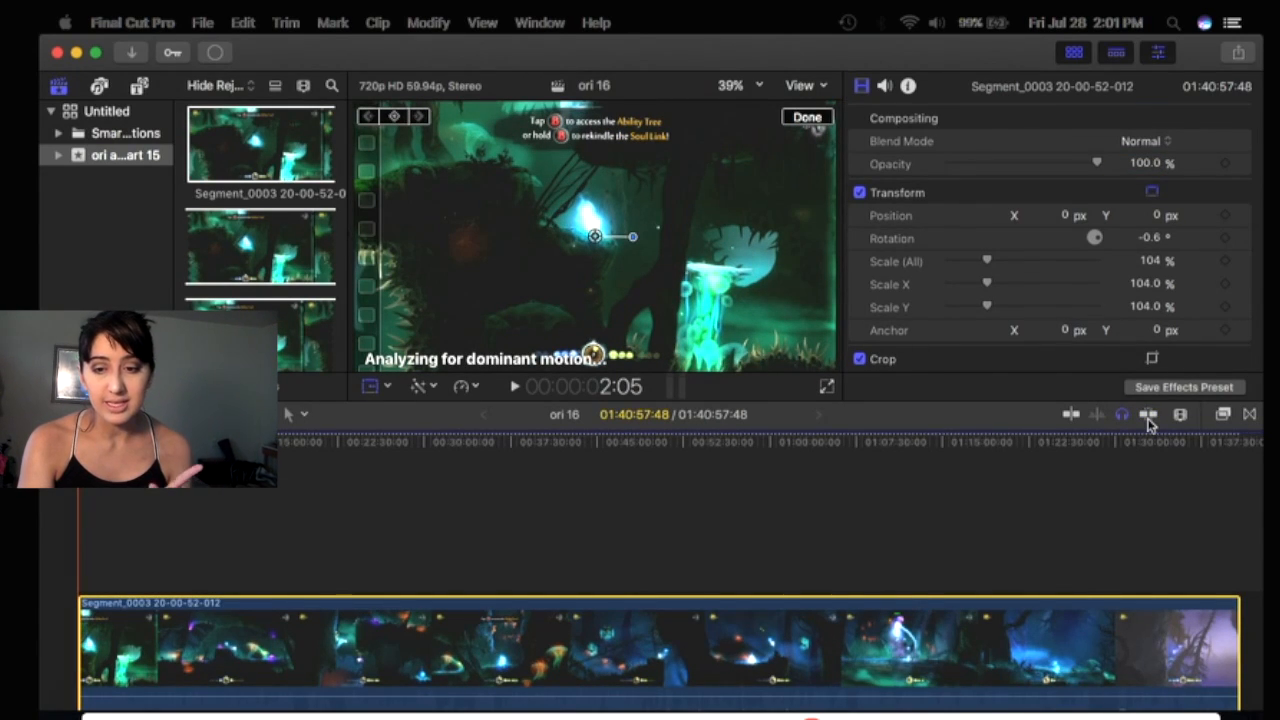
pyautogui.click(1120, 416)
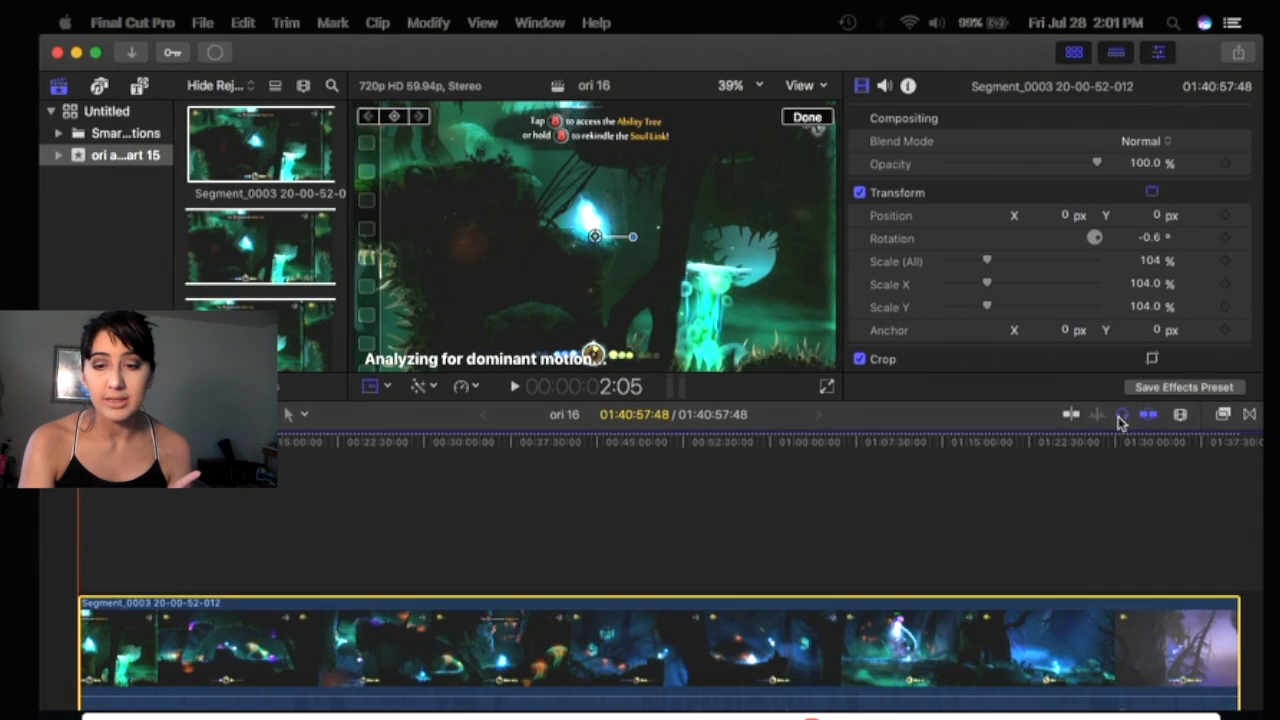
pyautogui.click(1180, 417)
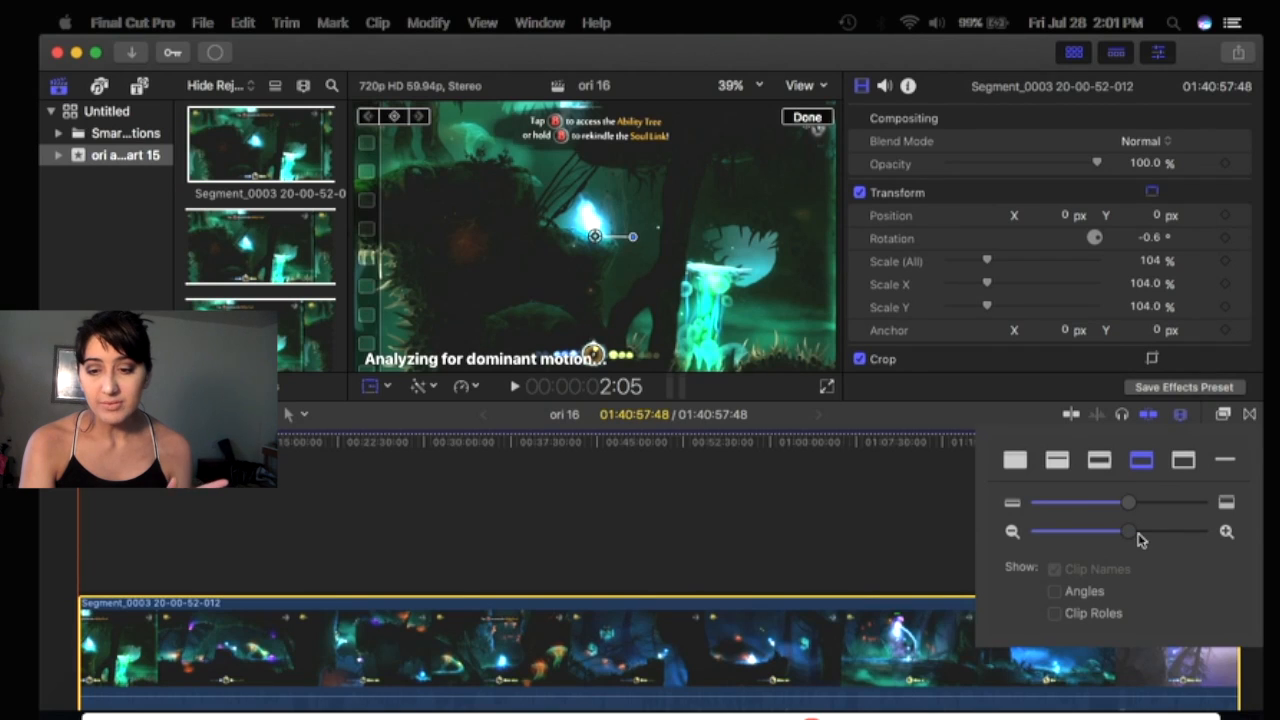
pyautogui.moveTo(1137, 535); pyautogui.dragTo(1193, 534)
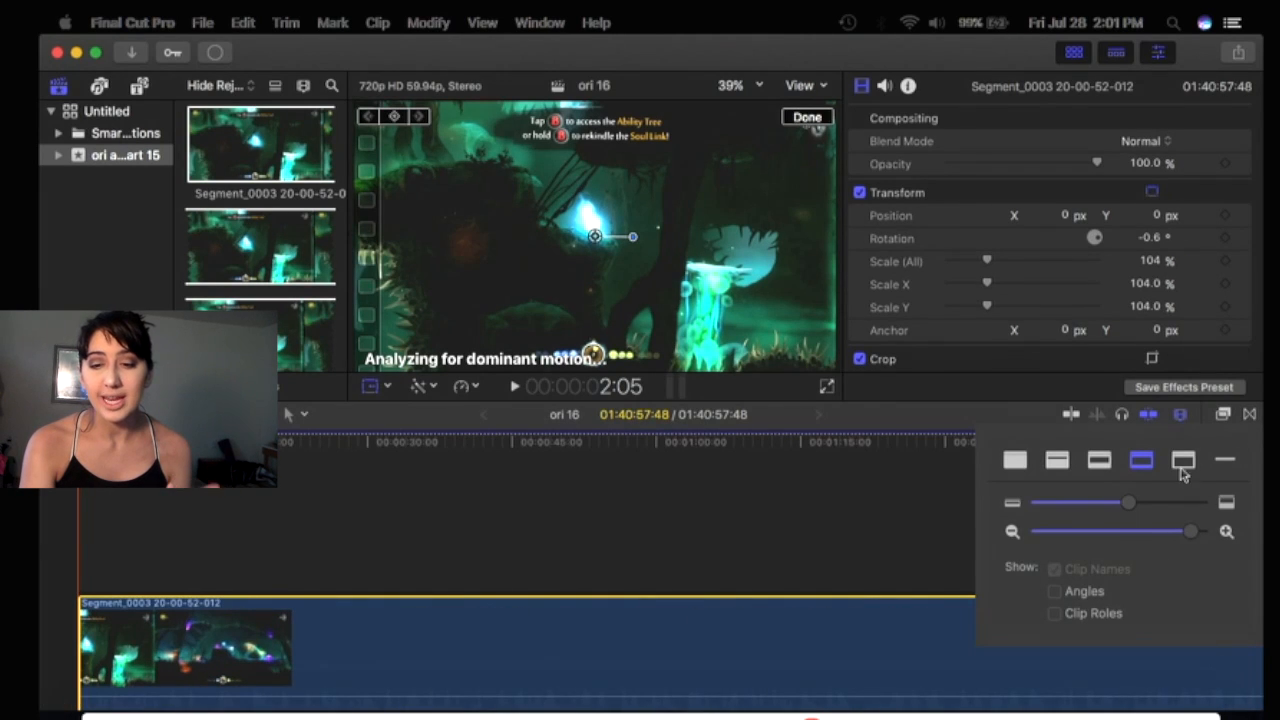
pyautogui.click(1180, 418)
pyautogui.press('super+minus')
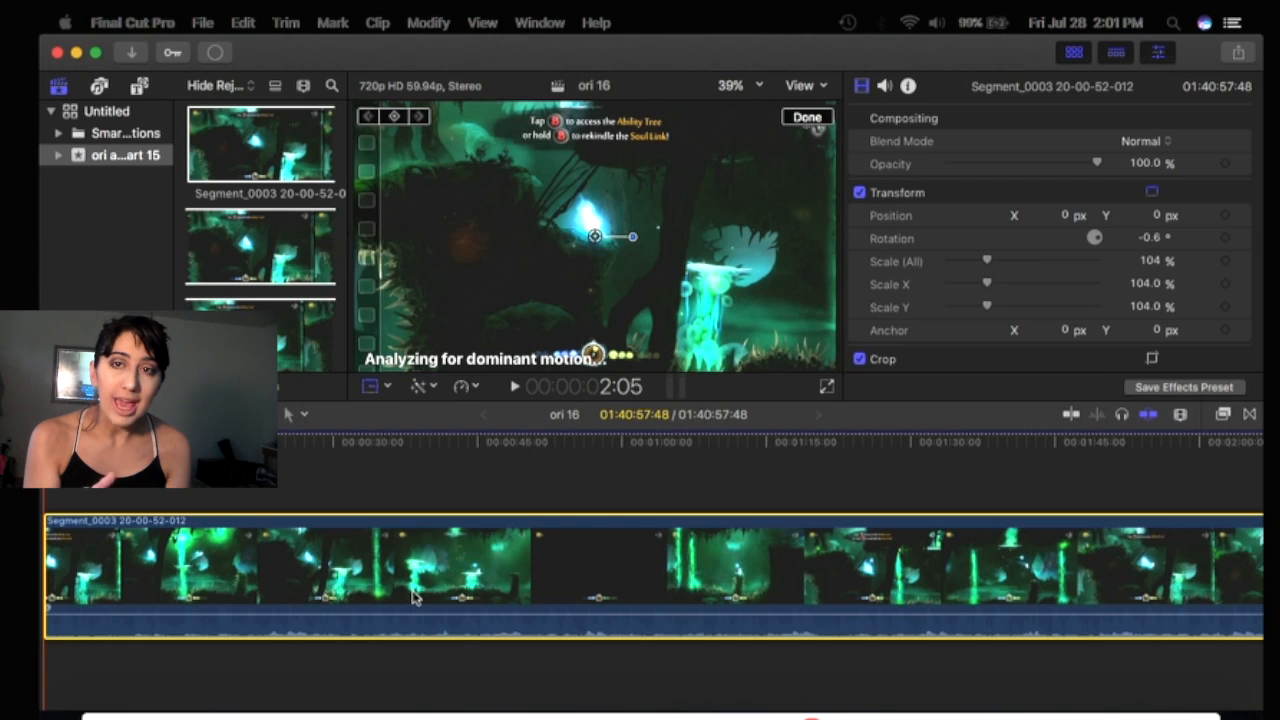
# Readjust the timeline zoom with the clip appearance zoom slider, then place the playhead at about 14:44:28.
pyautogui.click(1182, 415)
pyautogui.moveTo(1191, 531); pyautogui.dragTo(1213, 536)
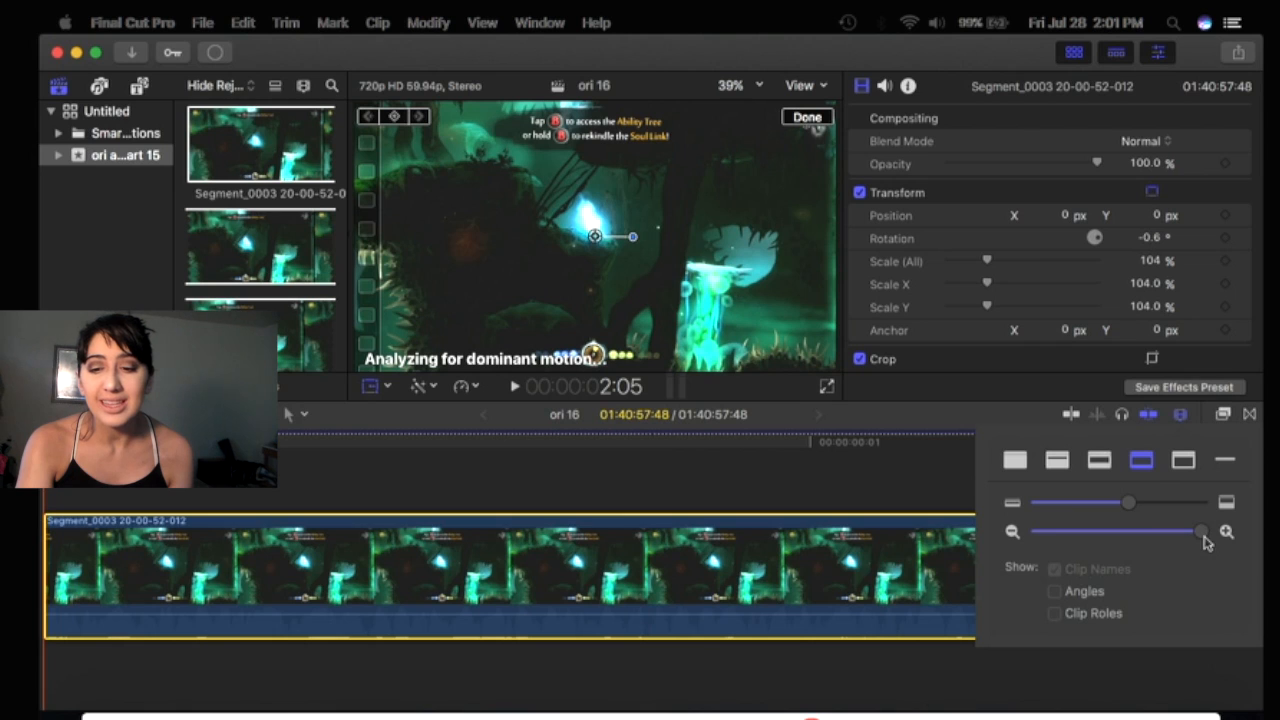
pyautogui.moveTo(1203, 537); pyautogui.dragTo(1057, 542)
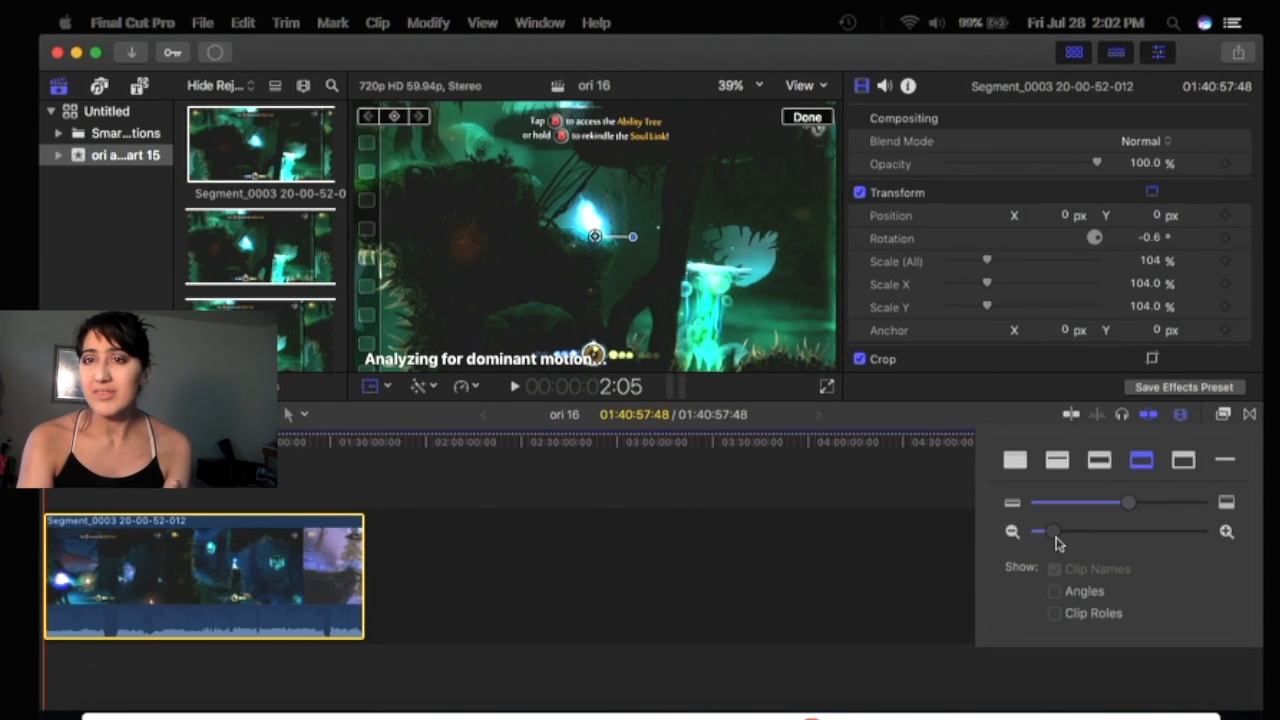
pyautogui.moveTo(1058, 543); pyautogui.dragTo(1262, 540)
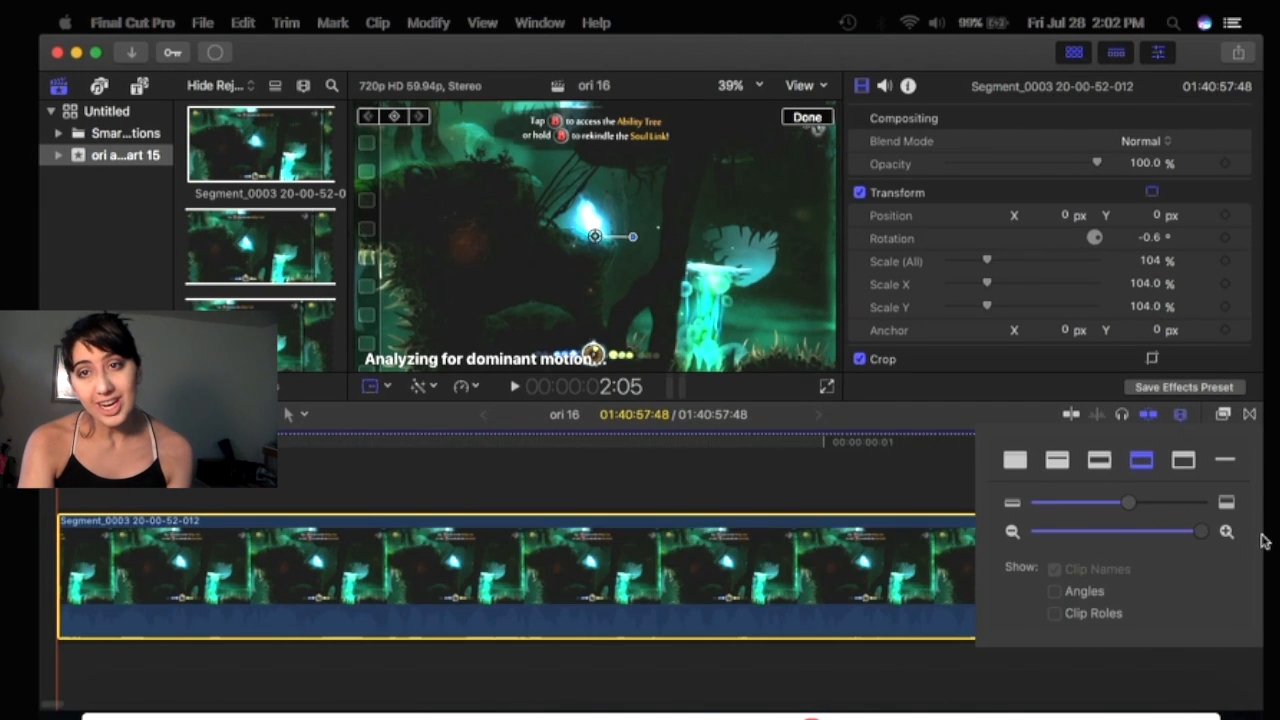
pyautogui.moveTo(1113, 536); pyautogui.dragTo(1262, 540)
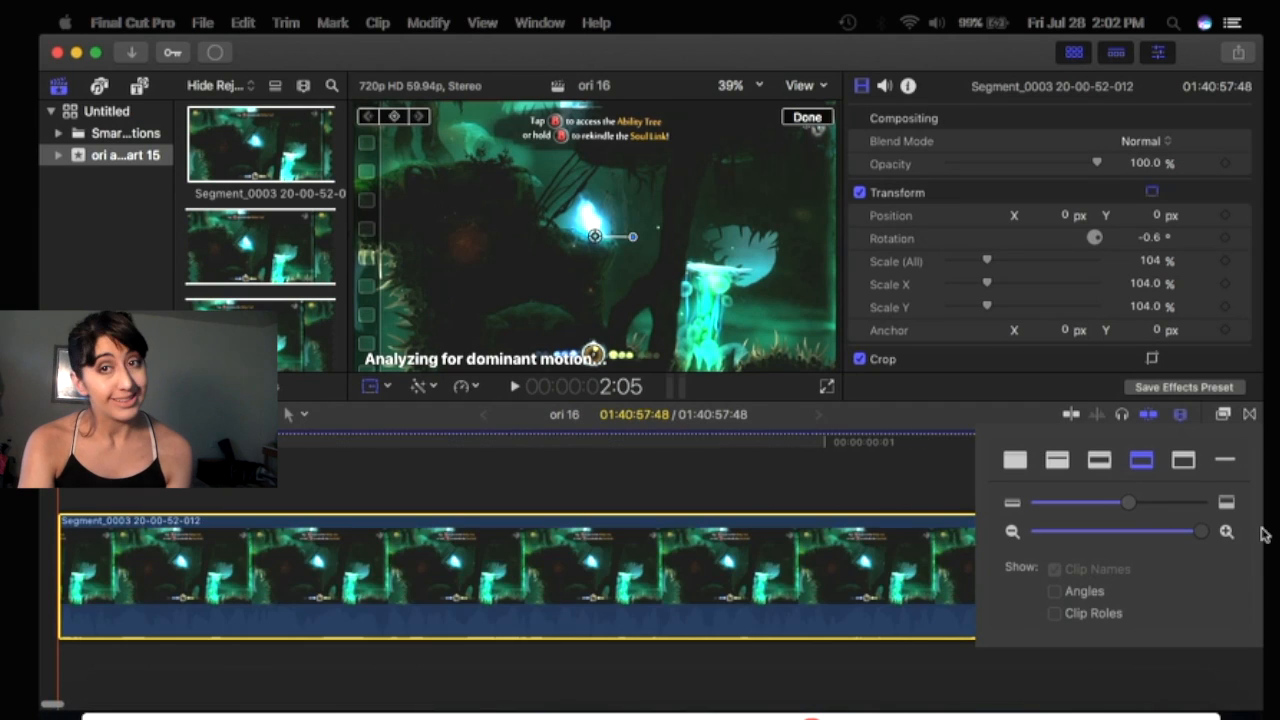
pyautogui.click(1072, 530)
pyautogui.moveTo(1072, 530); pyautogui.dragTo(1166, 551)
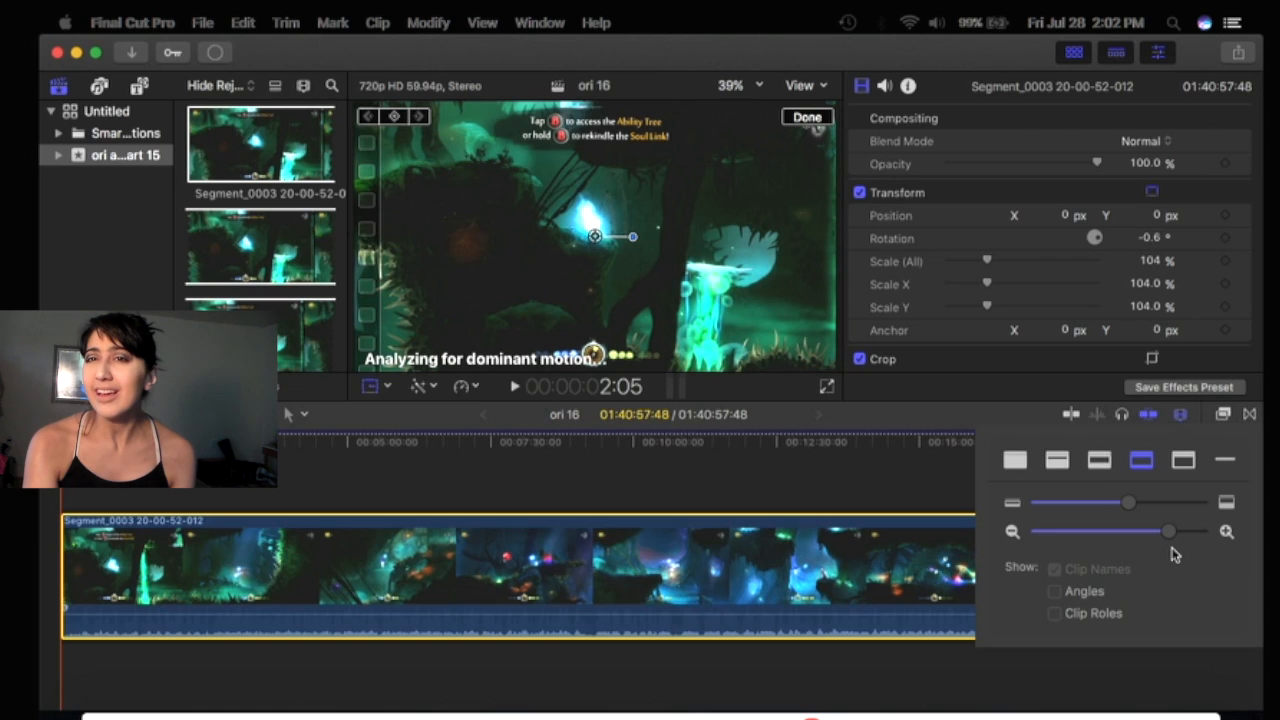
pyautogui.click(906, 475)
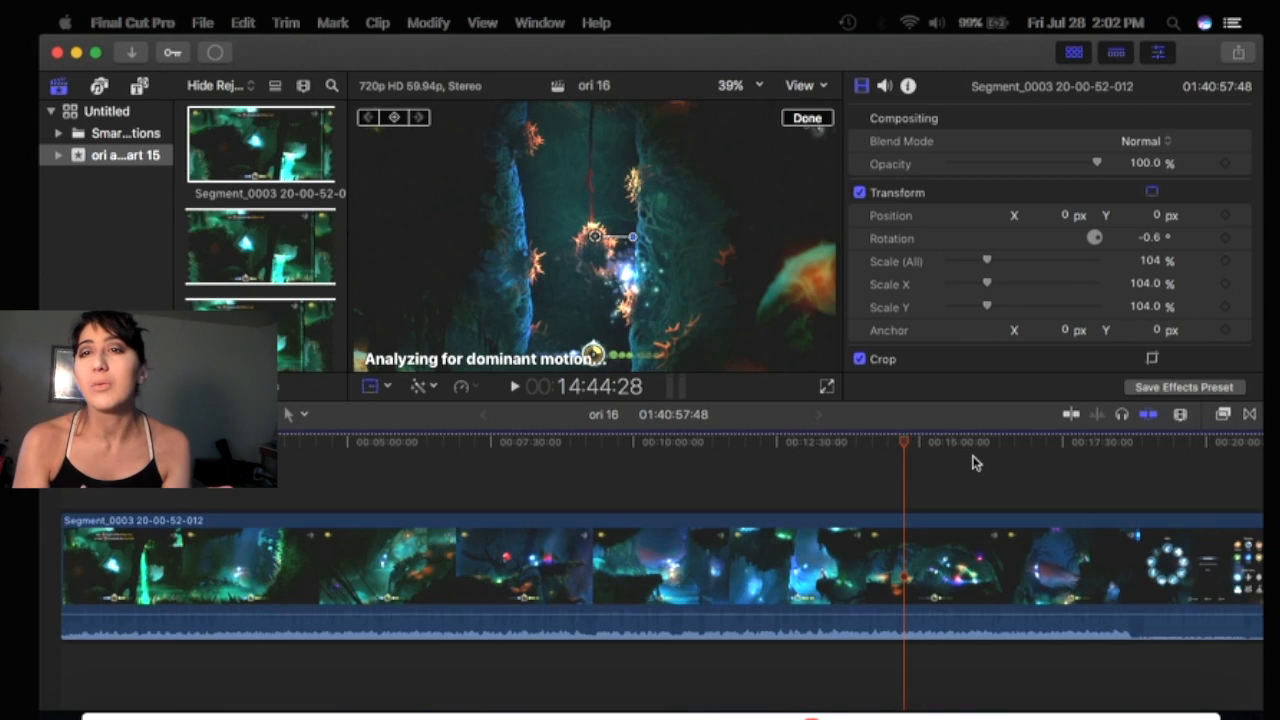
# Open the viewer's enhancements and retiming menus to review their options without choosing one.
pyautogui.click(433, 390)
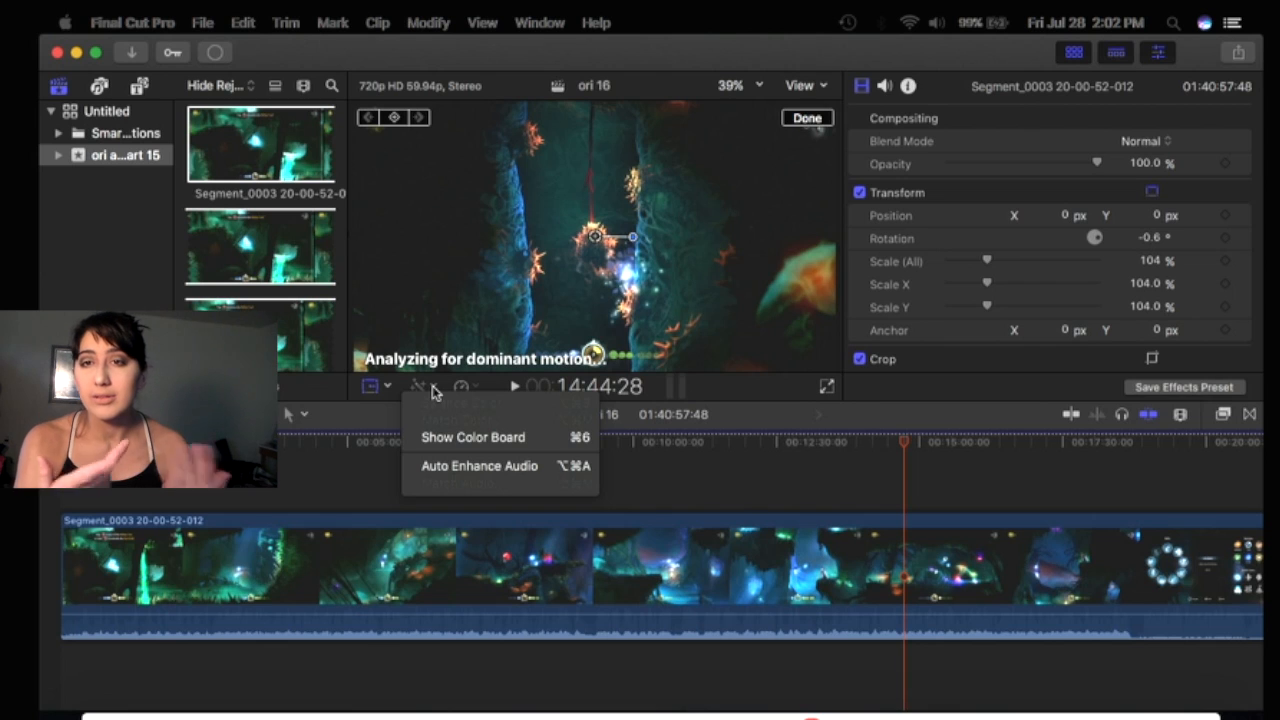
pyautogui.click(483, 366)
pyautogui.click(461, 393)
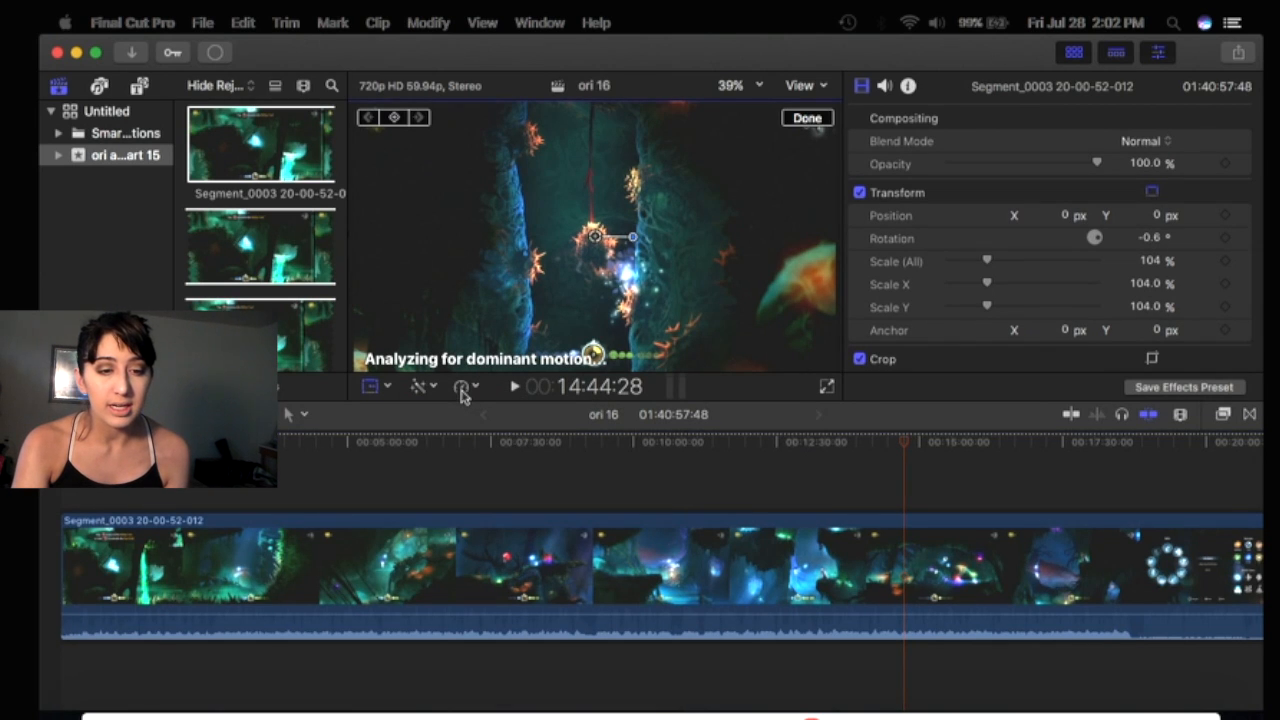
pyautogui.click(472, 389)
pyautogui.moveTo(487, 405)
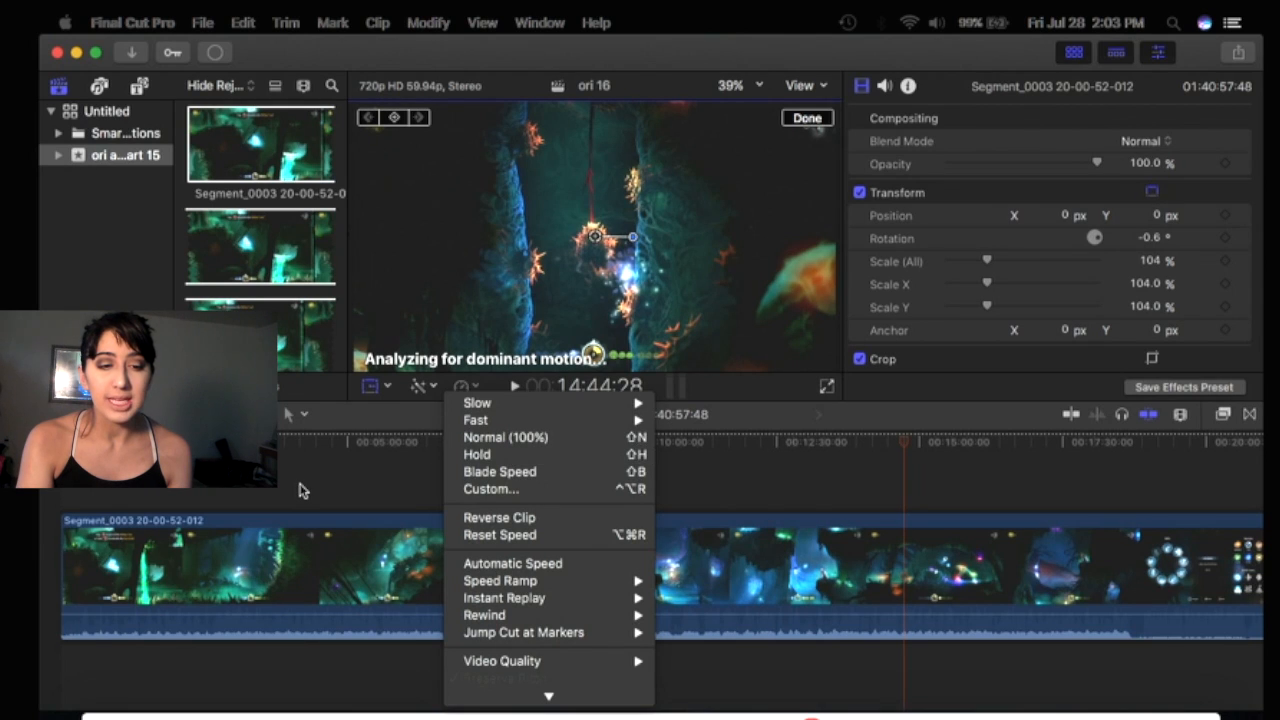
pyautogui.click(432, 413)
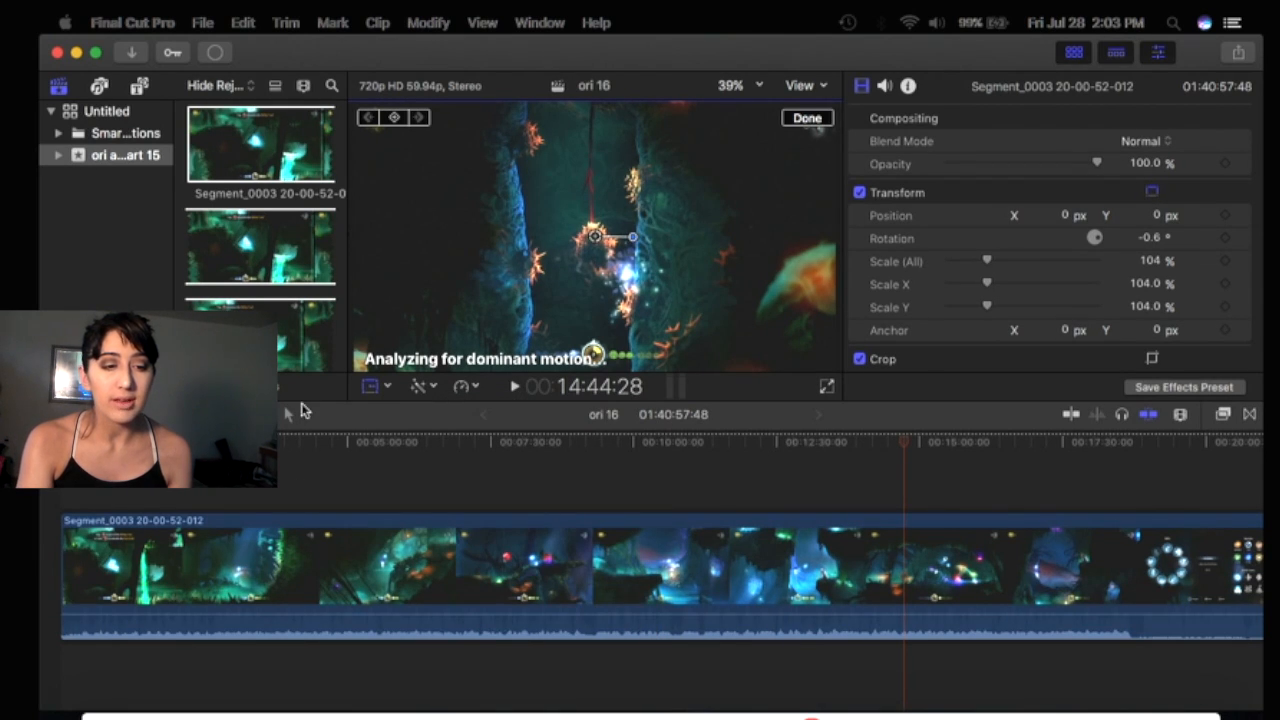
# Open the timeline tools menu to review the Select, Trim, Position, Blade, Zoom and Hand tools.
pyautogui.click(295, 415)
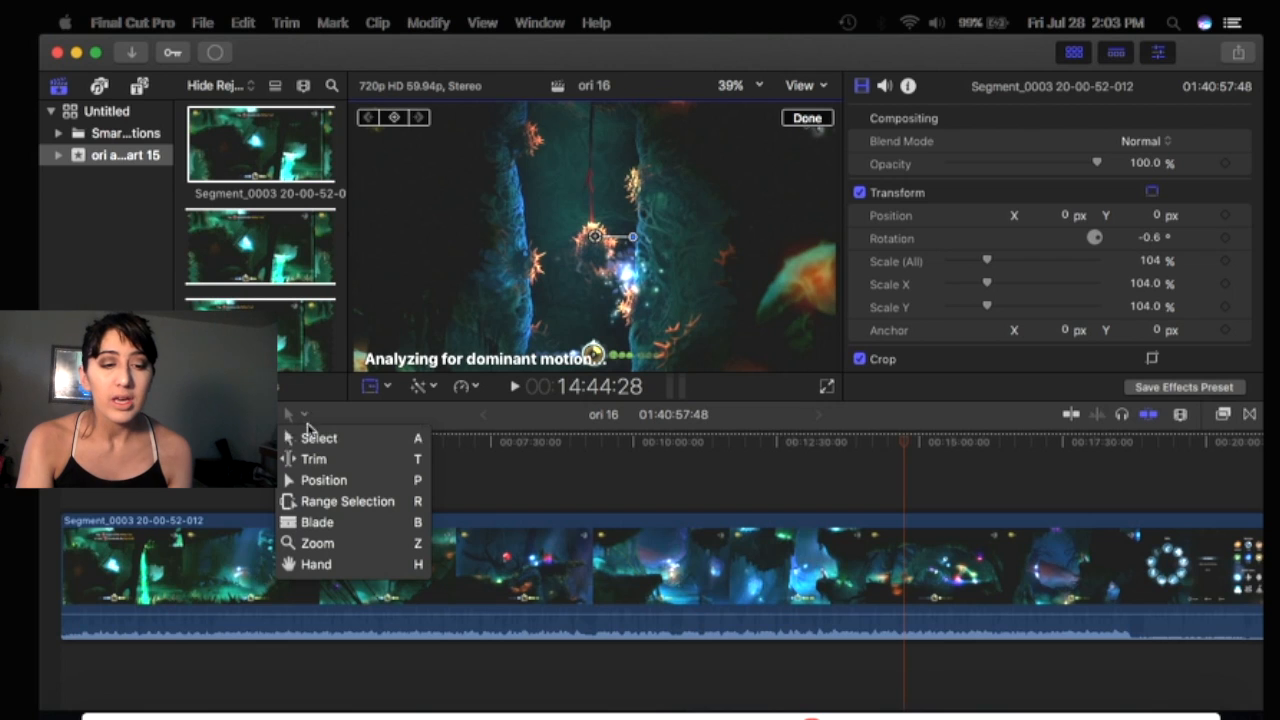
pyautogui.click(316, 484)
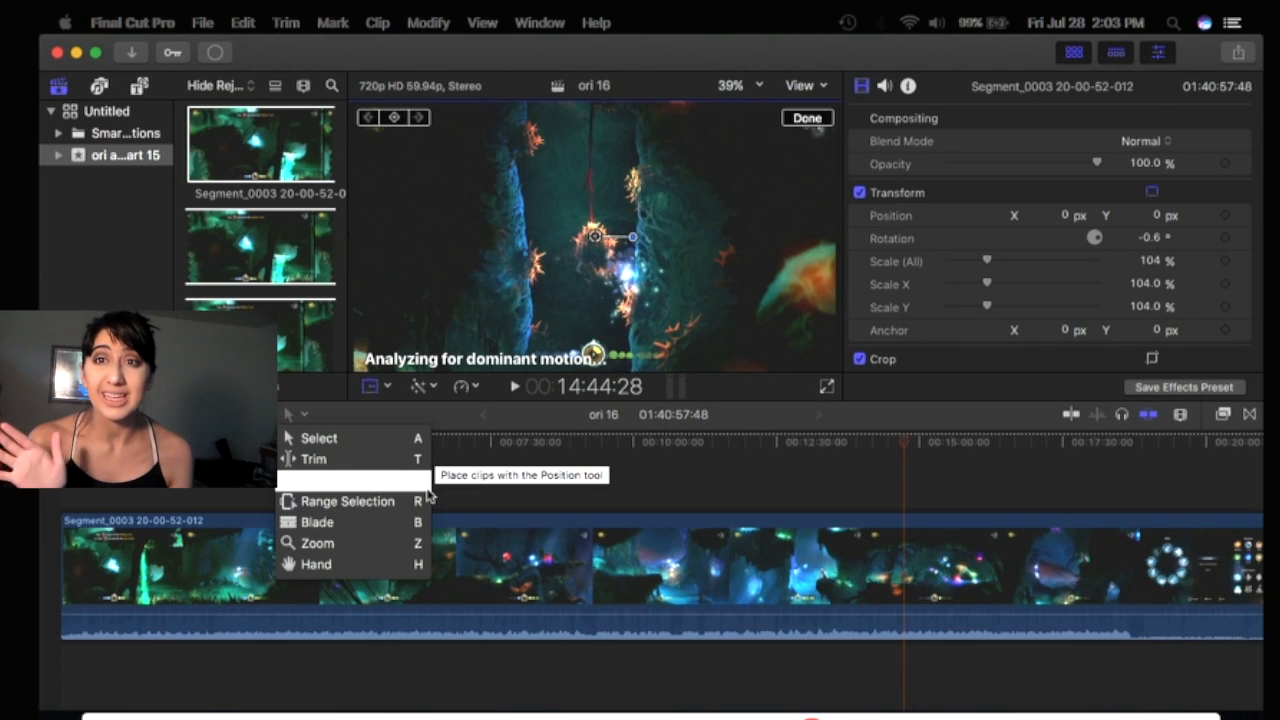
pyautogui.click(570, 481)
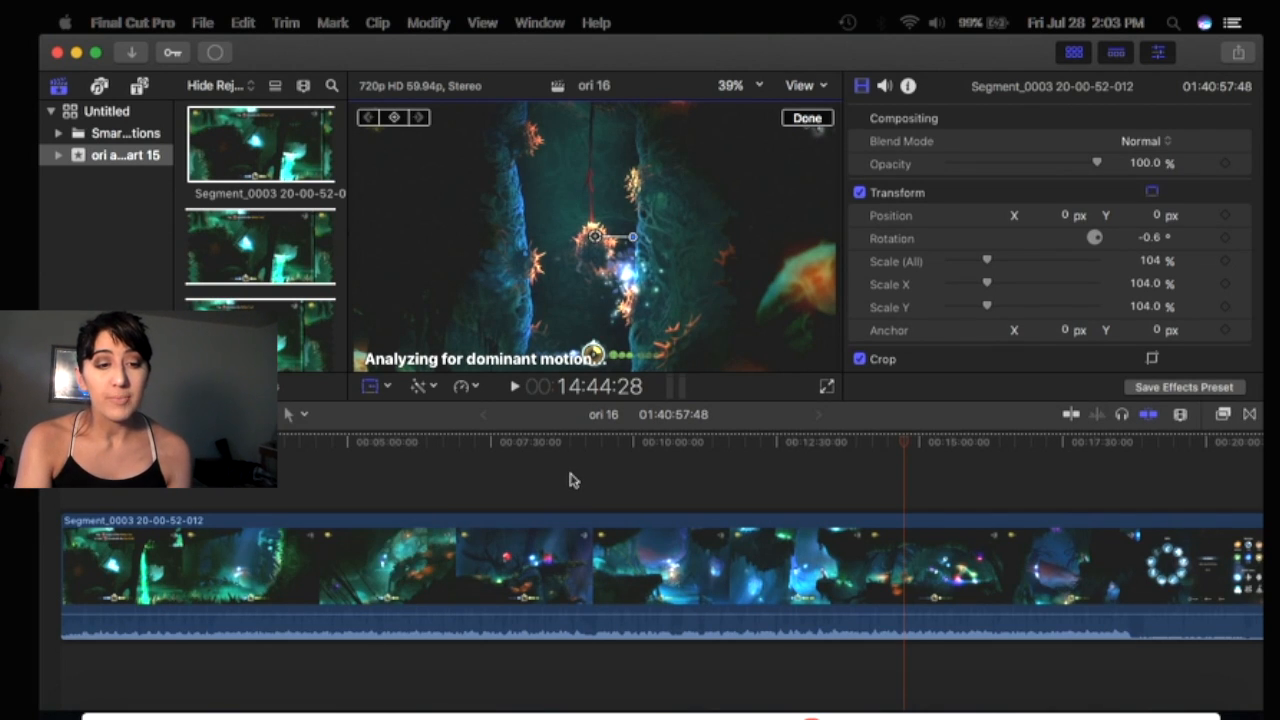